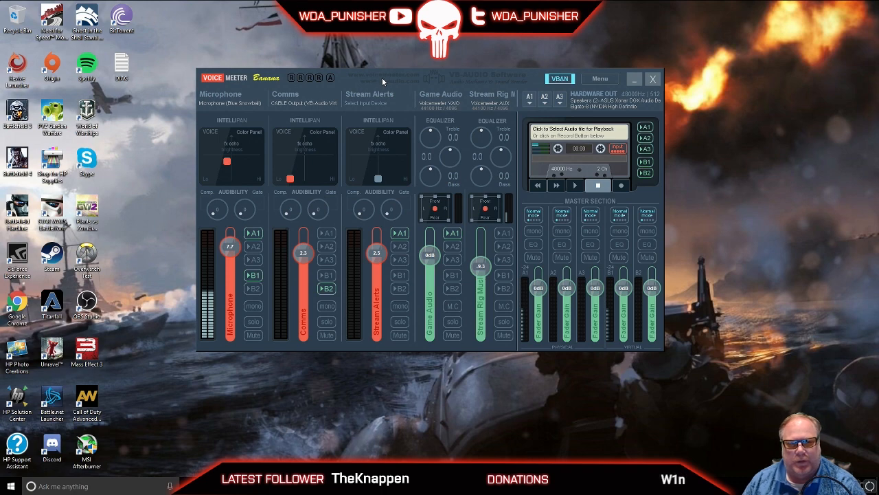
left_click_drag(382, 78, 388, 79)
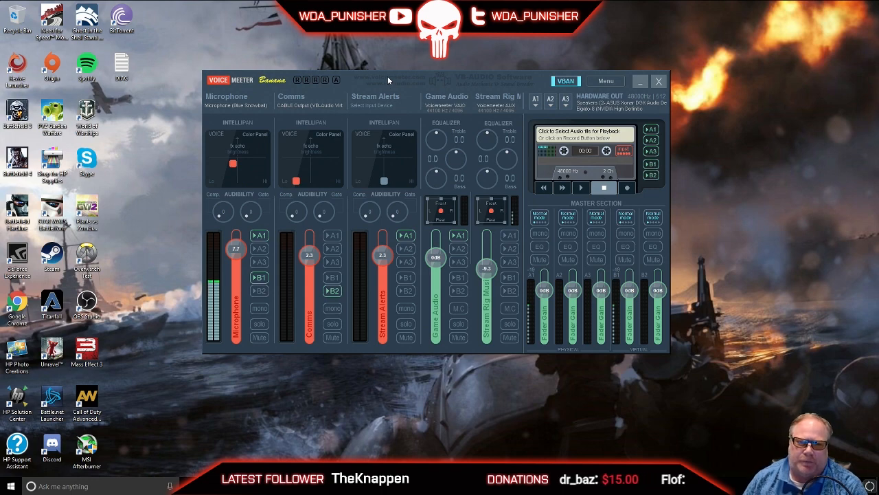
mouse_move(389, 80)
left_mouse_down()
mouse_move(371, 77)
mouse_move(376, 83)
left_mouse_up()
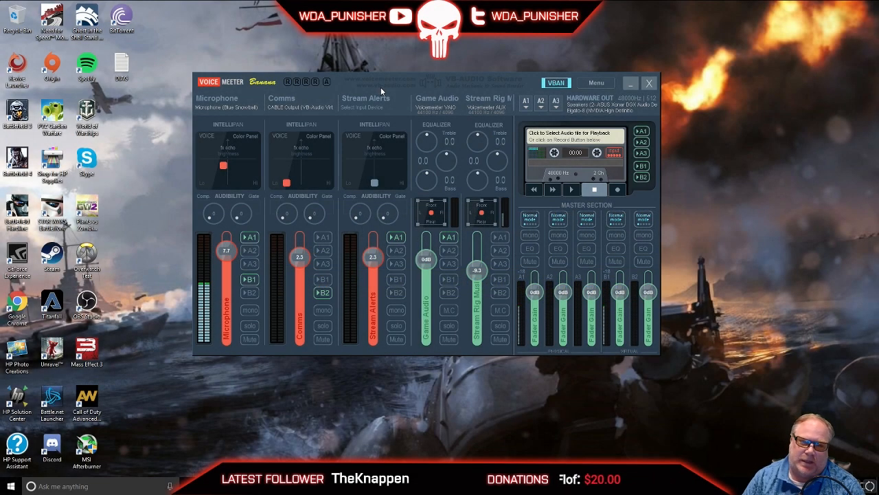
left_click_drag(385, 82, 380, 82)
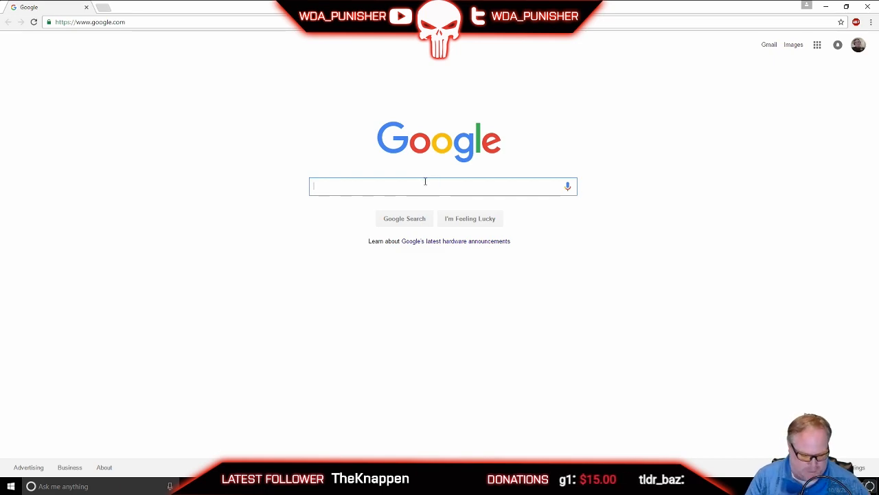
Search Google for "vb-audio cable" in Chrome and open the VB-Cable page on the VB-Audio site
type("vb")
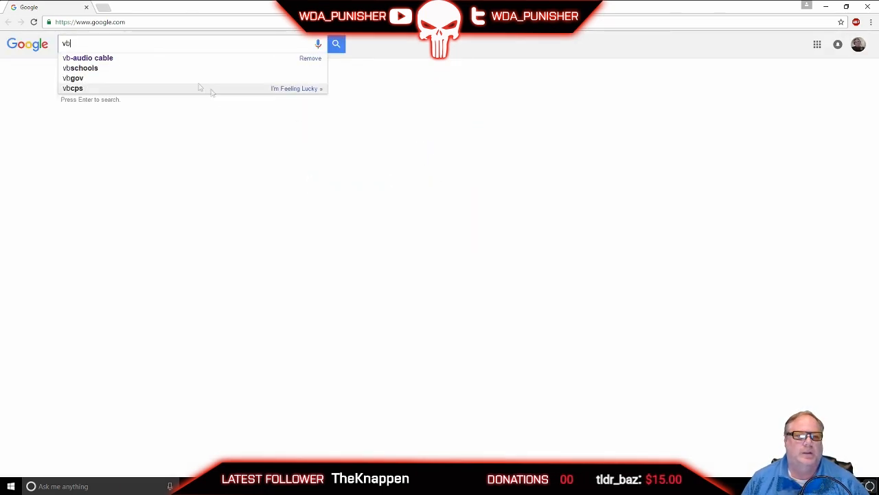
left_click(150, 61)
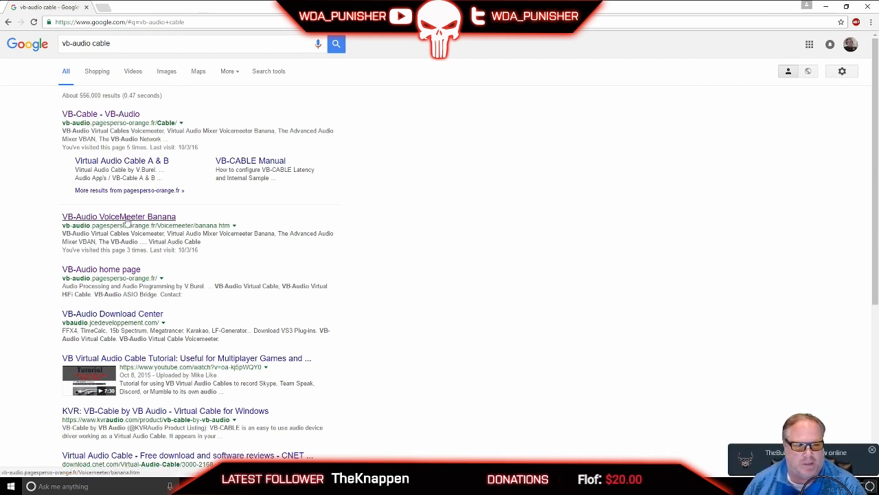
left_click(94, 116)
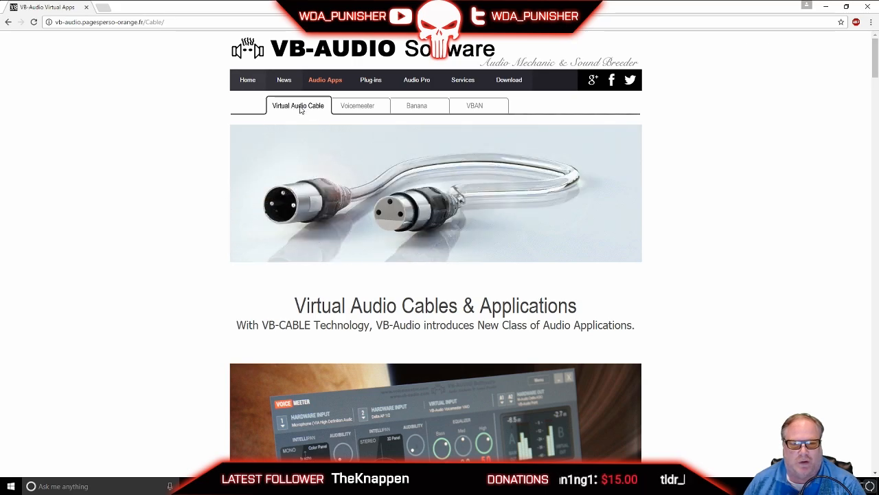
Examine the VB-CABLE driver download, its installation instructions and the donation options for the additional cables
scroll(305, 110, "down", 9)
scroll(298, 114, "down", 8)
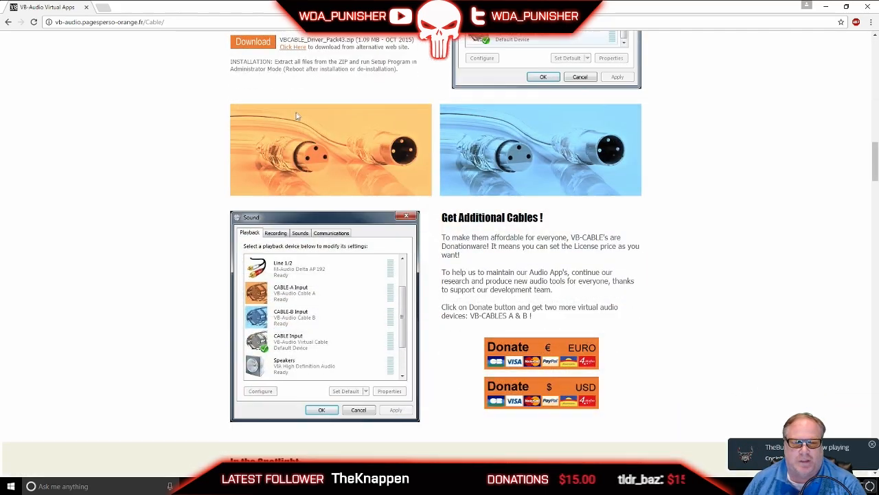
scroll(251, 199, "up", 4)
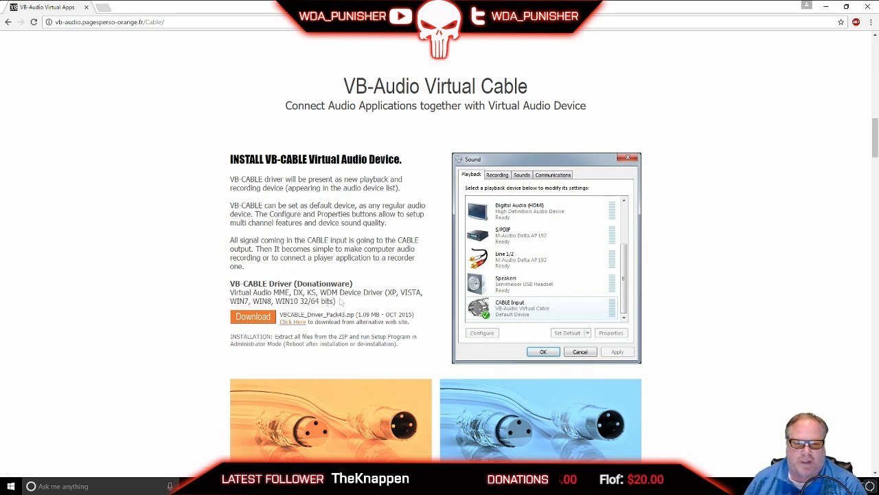
scroll(275, 289, "down", 2)
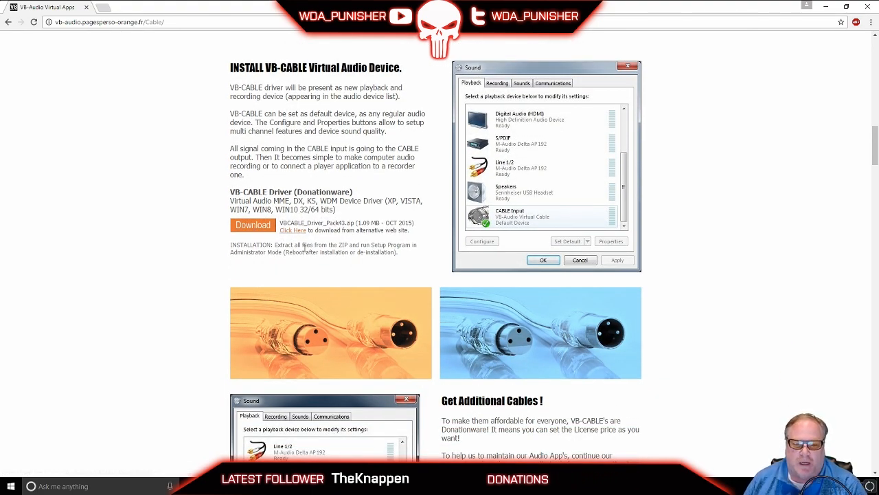
scroll(261, 240, "down", 2)
scroll(264, 247, "up", 1)
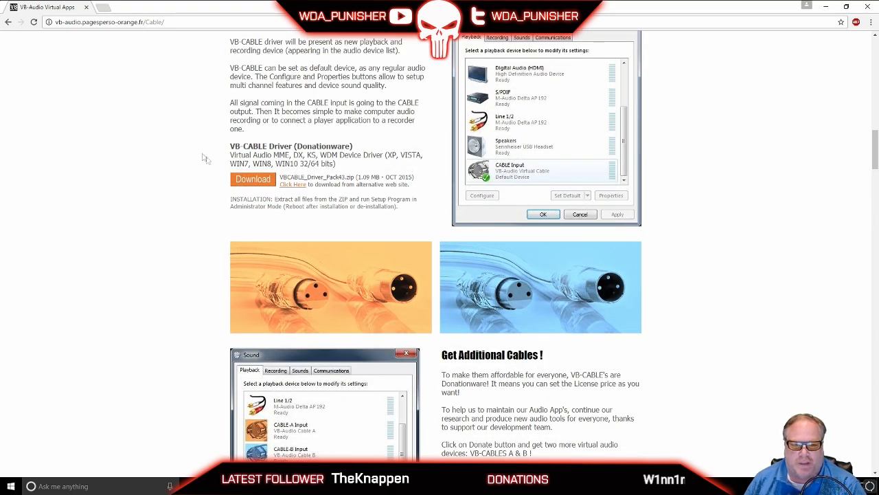
scroll(202, 163, "down", 5)
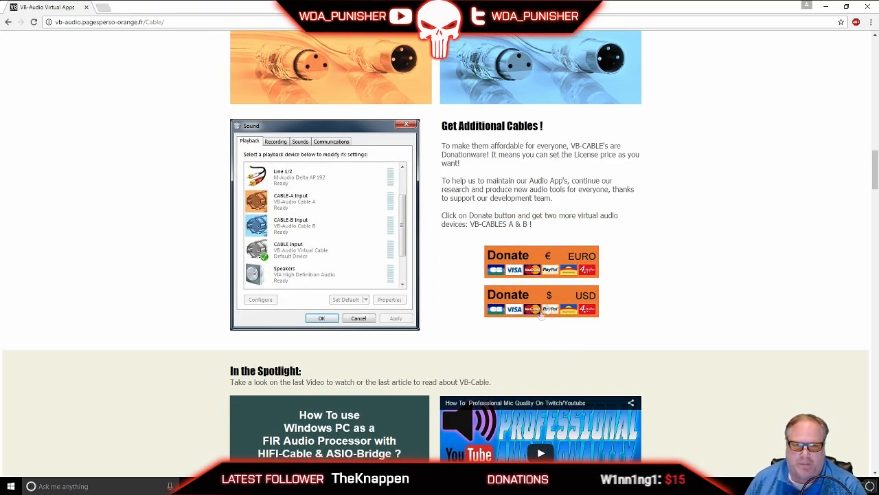
scroll(419, 299, "up", 6)
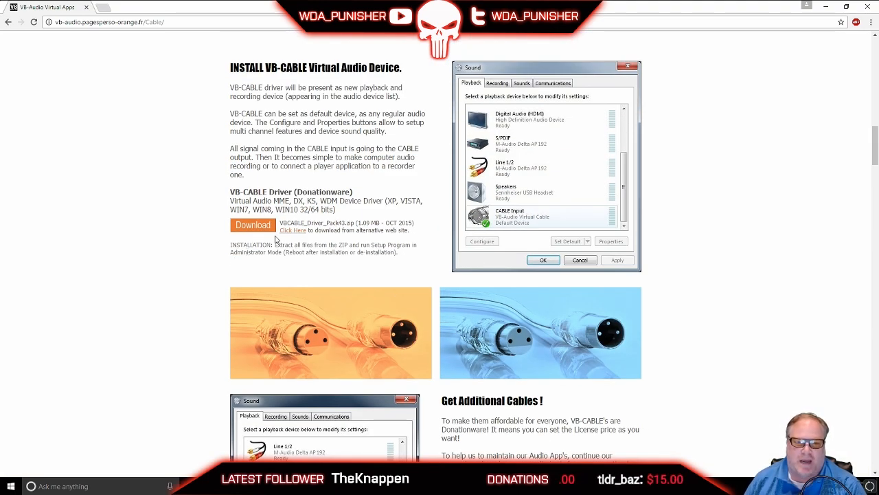
scroll(282, 253, "up", 10)
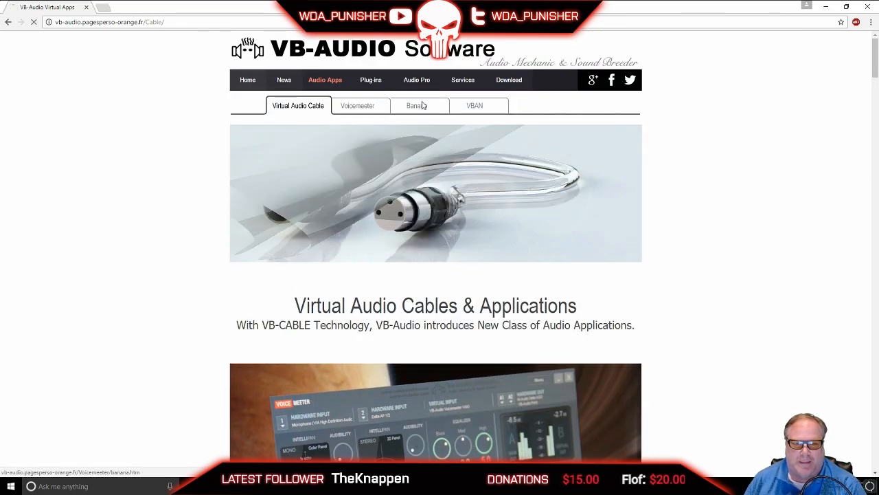
Open the Voicemeeter Banana page, review its ZIP and EXE download options, and close the browser
left_click(421, 105)
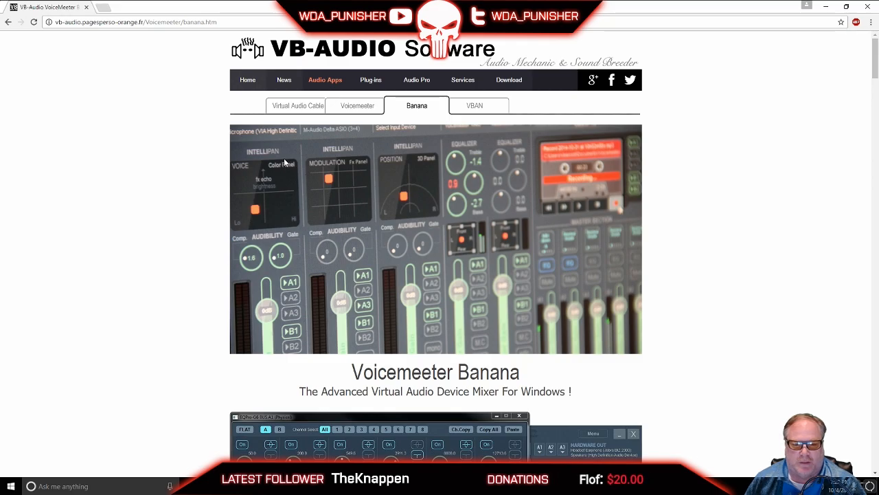
scroll(286, 158, "down", 5)
scroll(288, 162, "down", 15)
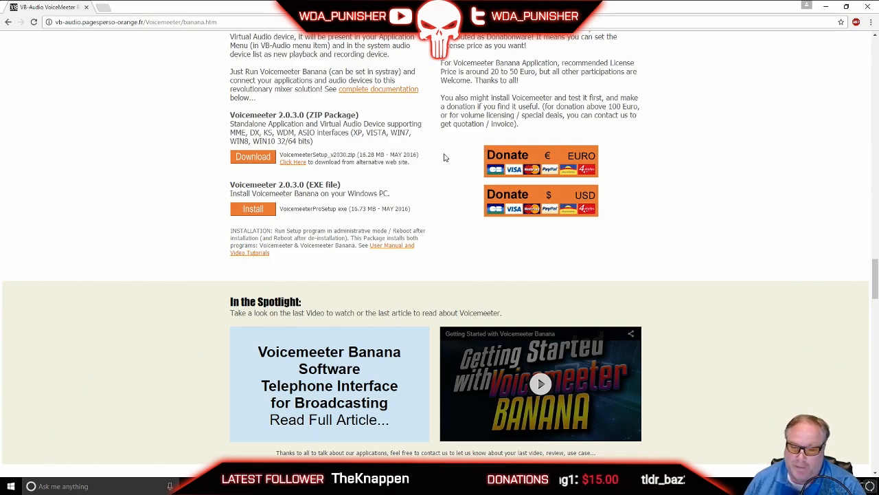
scroll(483, 150, "up", 10)
scroll(446, 157, "up", 15)
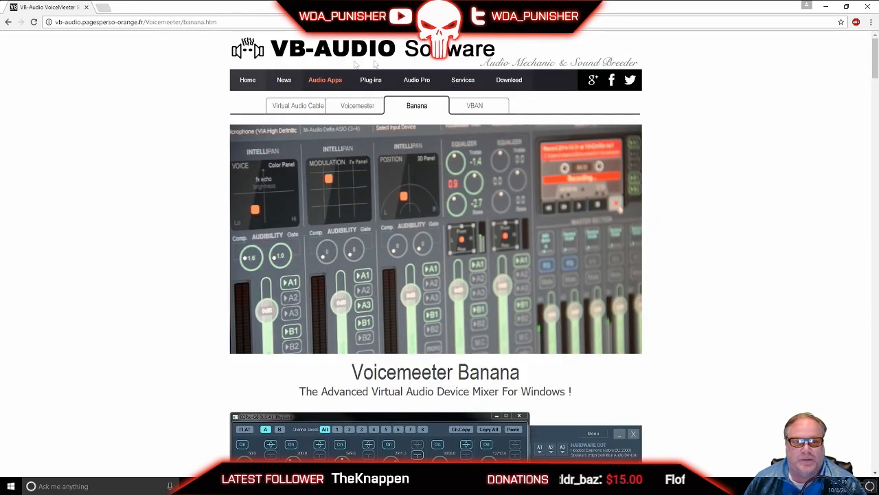
left_click(867, 6)
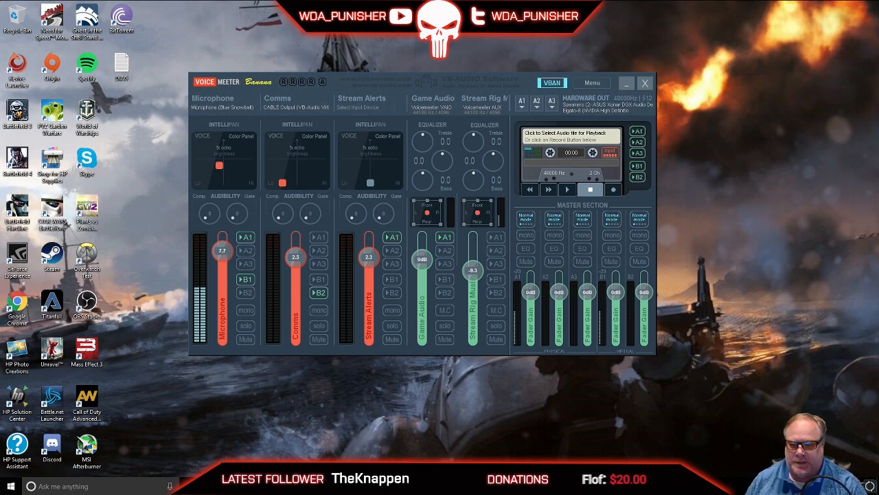
Open the Windows playback devices, look through the device list, and close the Sound dialog
left_click(816, 454)
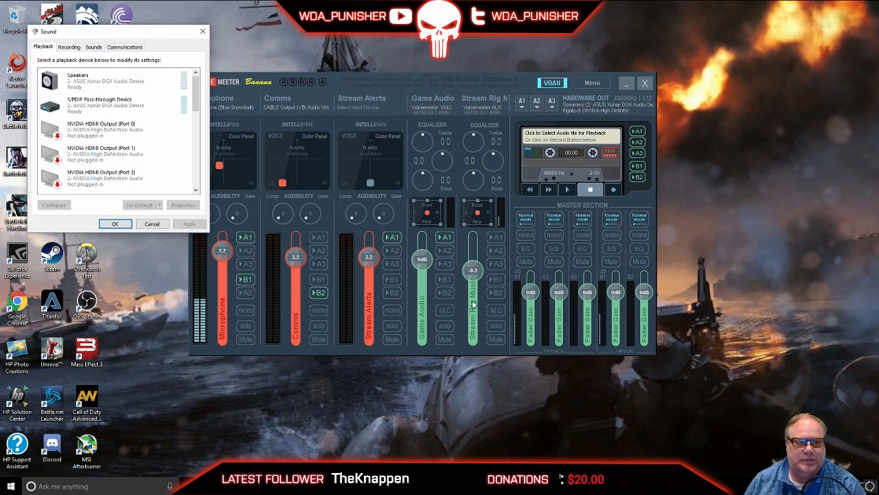
left_click_drag(195, 101, 164, 208)
left_click(186, 131)
left_click(116, 220)
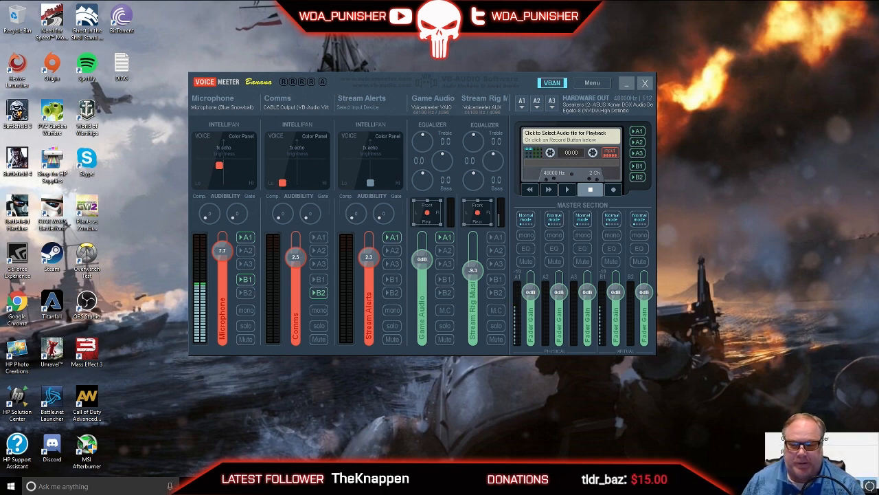
Reopen the playback devices, check the VoiceMeeter Input and VoiceMeeter Aux Input entries, and close the Sound dialog
left_click(810, 451)
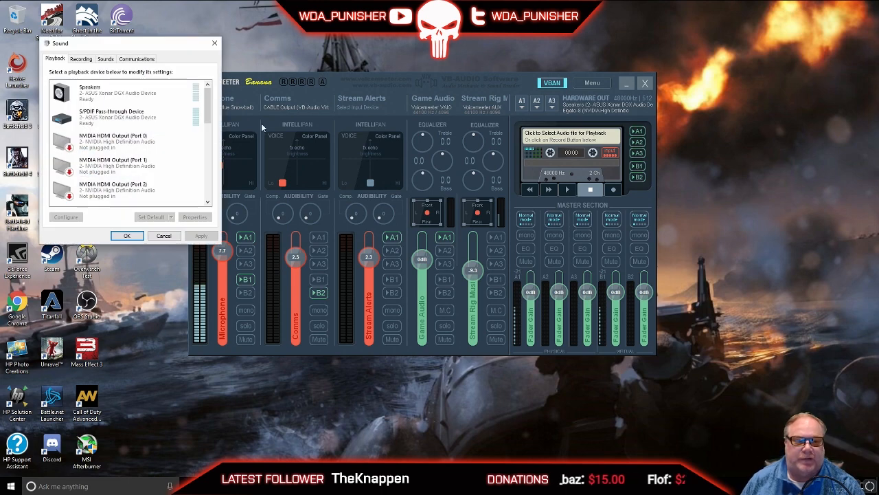
left_click_drag(209, 110, 218, 213)
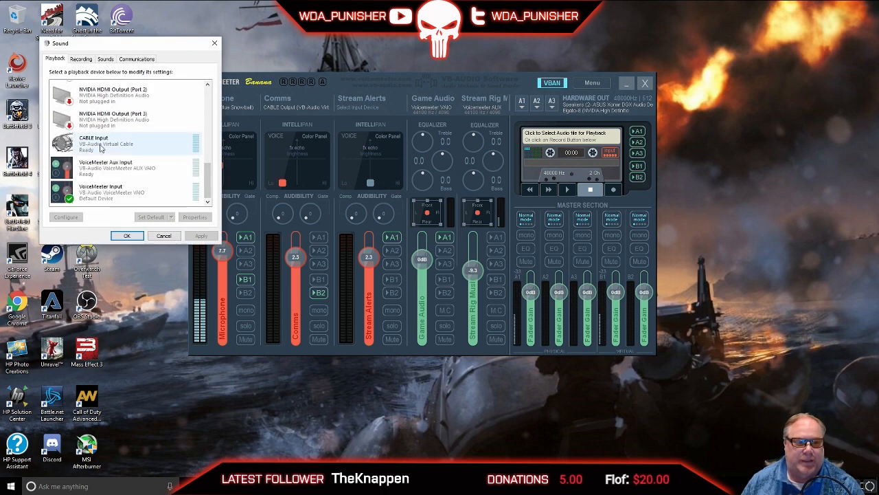
left_click(113, 194)
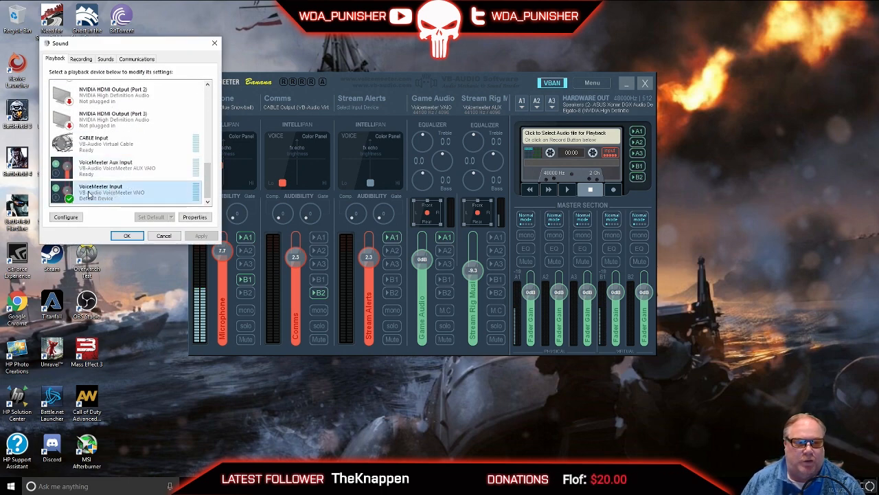
left_click(118, 169)
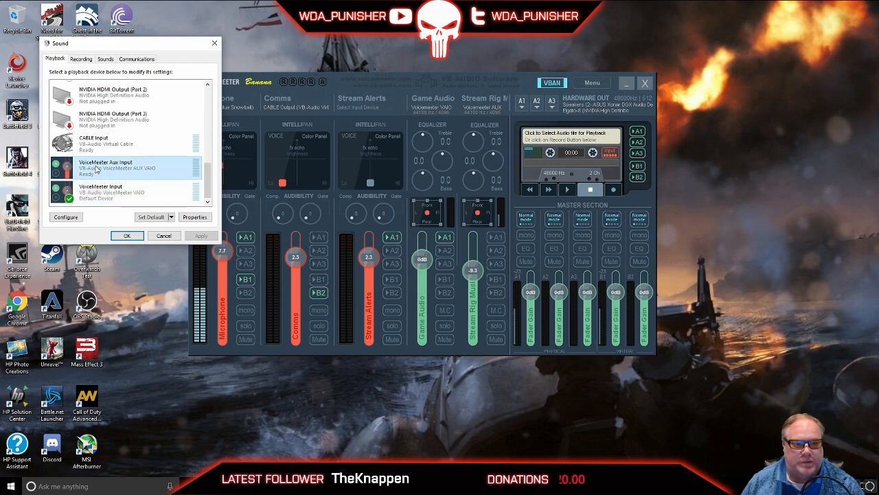
left_click(118, 187)
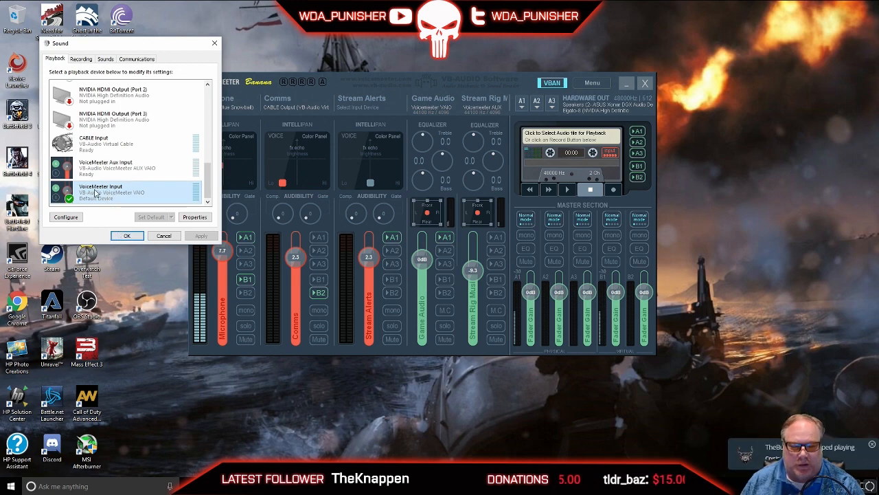
left_click(126, 235)
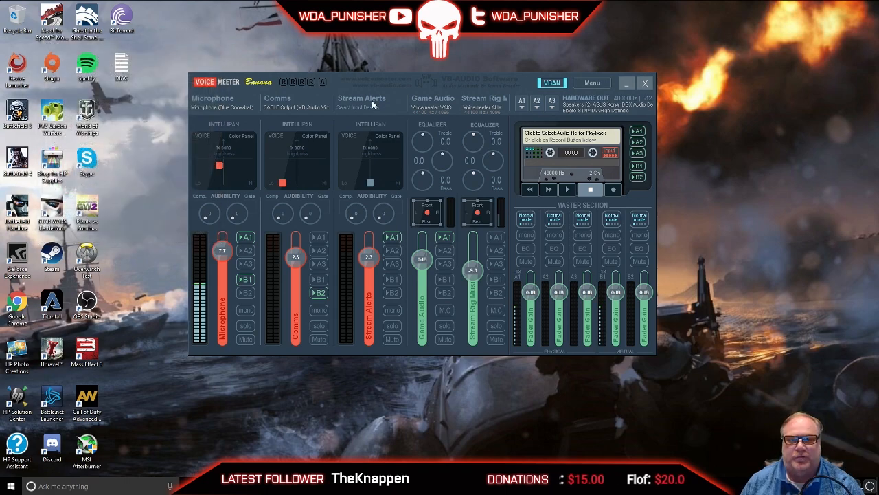
Reveal the hidden system tray icons to locate the VoiceMeeter icon, and hide them again
mouse_move(385, 82)
left_mouse_down()
mouse_move(495, 84)
mouse_move(389, 75)
mouse_move(398, 80)
left_mouse_up()
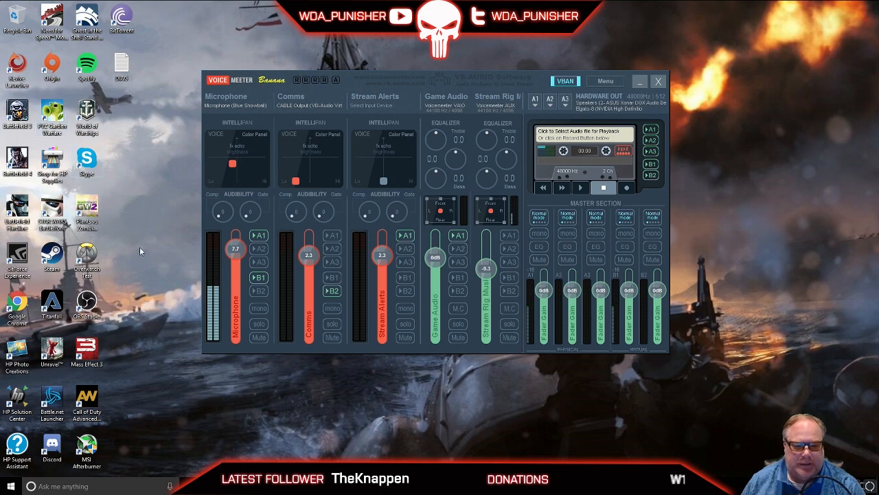
mouse_move(327, 486)
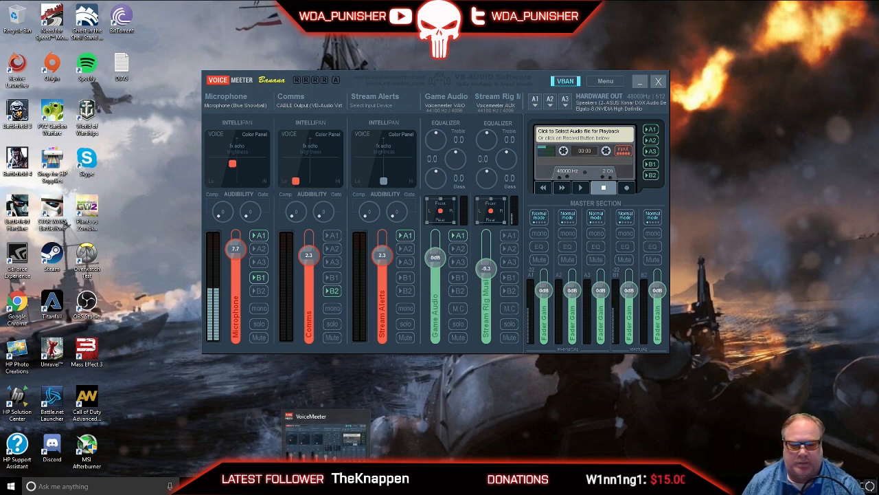
left_click(798, 487)
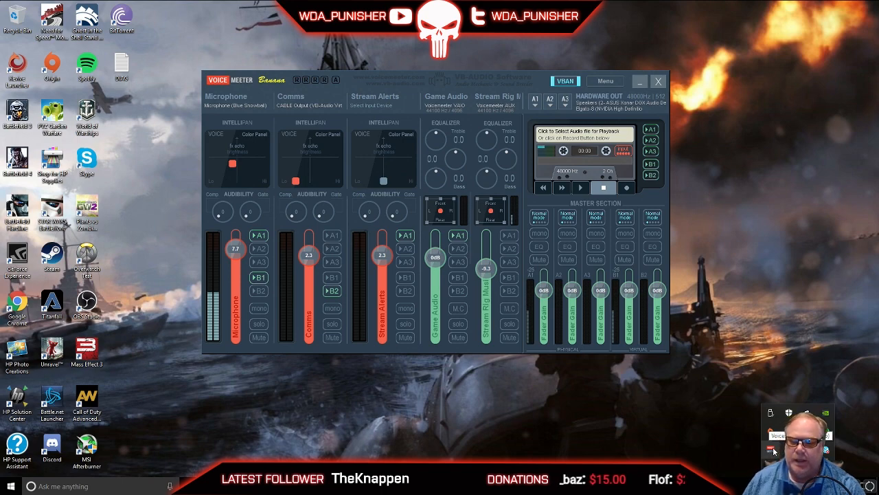
left_click(591, 419)
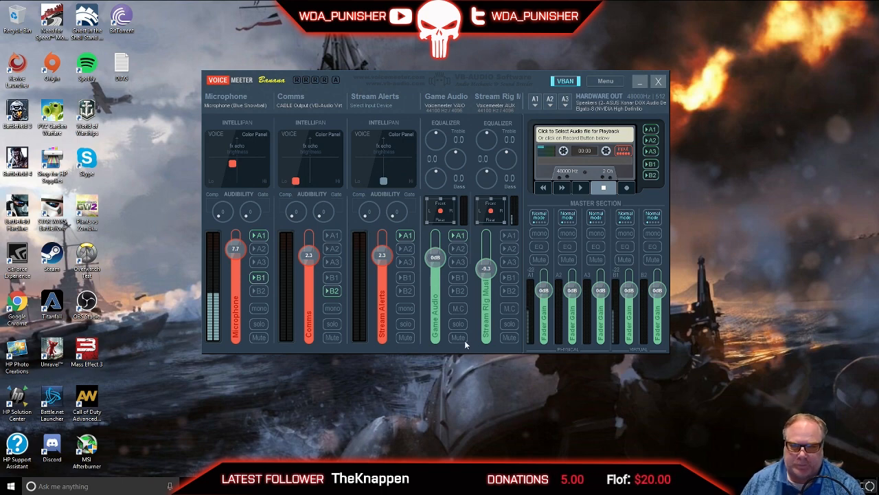
mouse_move(478, 73)
left_mouse_down()
mouse_move(505, 76)
mouse_move(489, 80)
left_mouse_up()
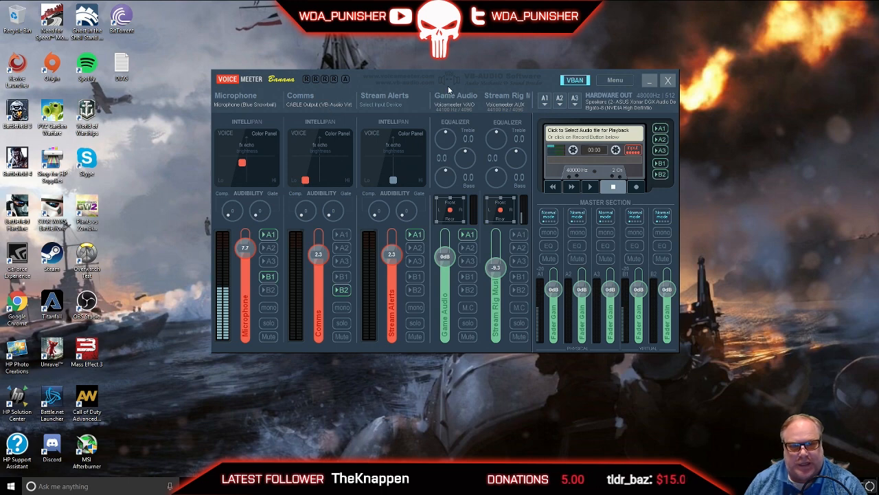
mouse_move(419, 73)
left_mouse_down()
mouse_move(379, 71)
mouse_move(402, 75)
left_mouse_up()
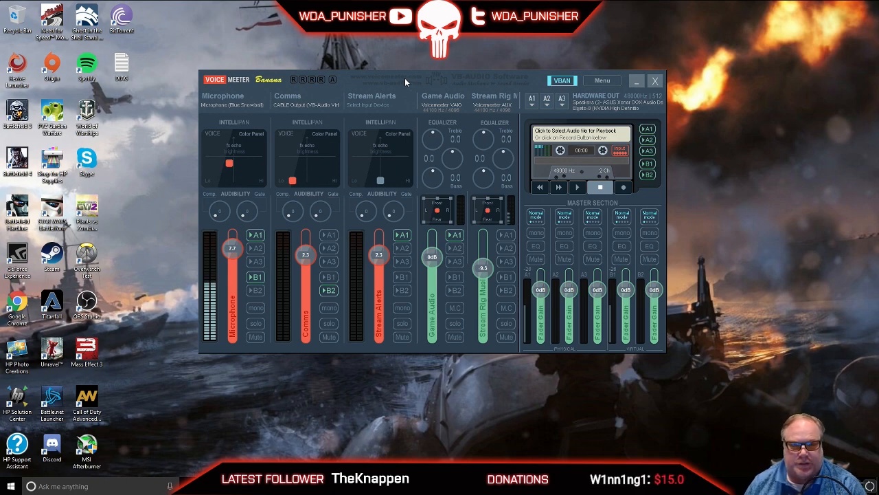
left_click_drag(406, 76, 414, 77)
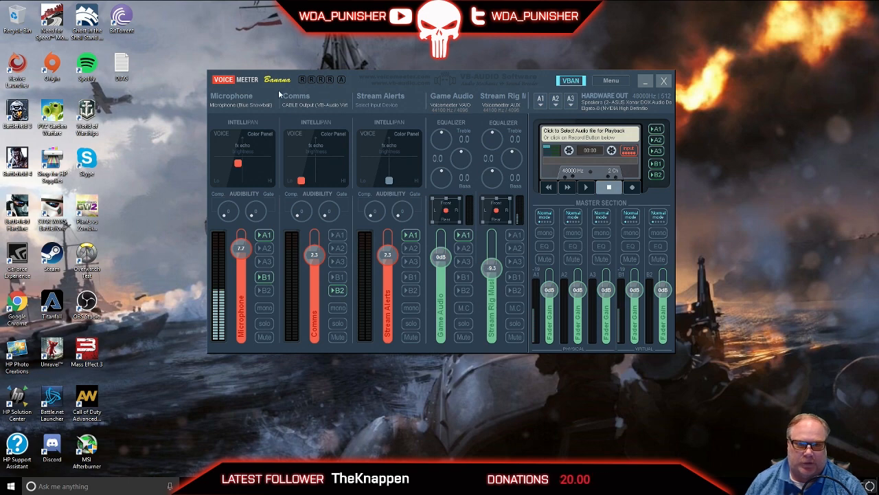
Choose WDM: Microphone (Blue Snowball) as the Microphone strip's input device, and switch the strip's A1 routing off and back on
left_click(243, 105)
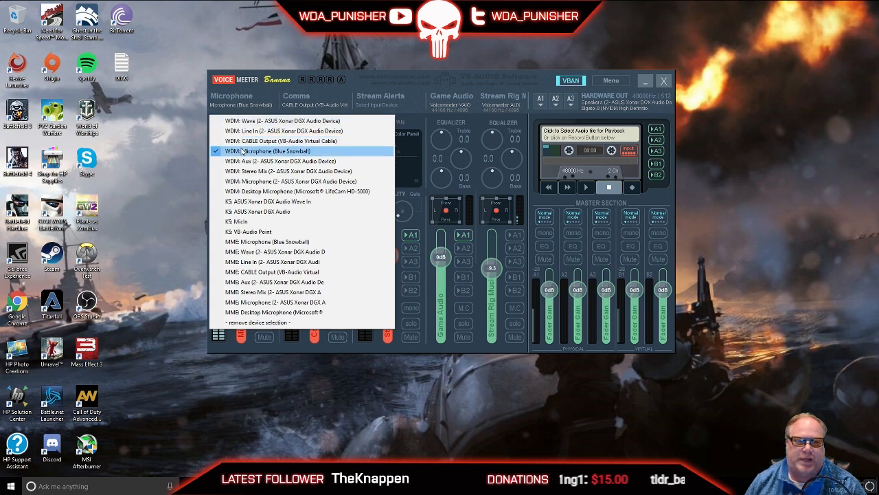
left_click(345, 152)
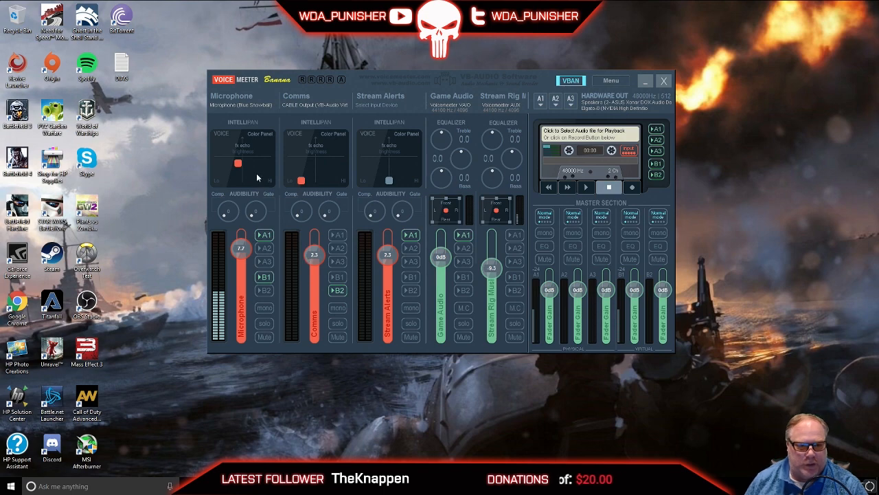
left_click(267, 234)
left_click(266, 234)
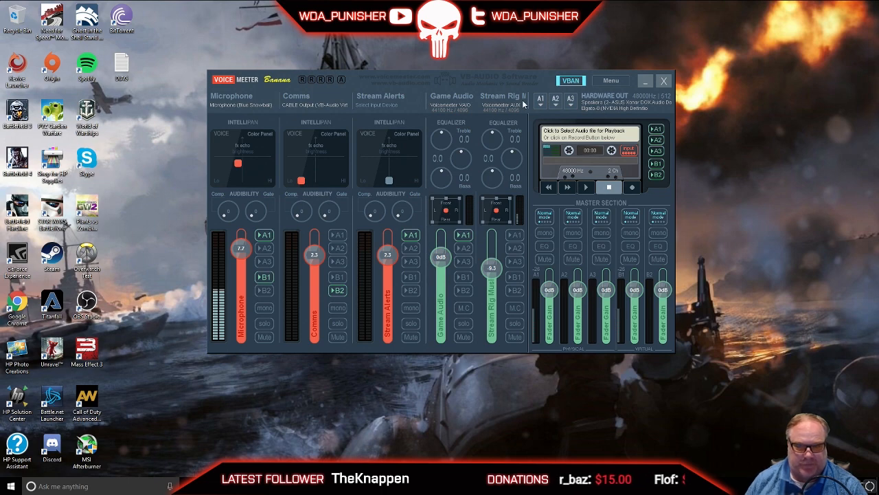
Bring up the VoiceMeeter outputs in the Windows recording devices, then raise the B1 master fader to 12.0 and lower it to 0.1
left_click(266, 276)
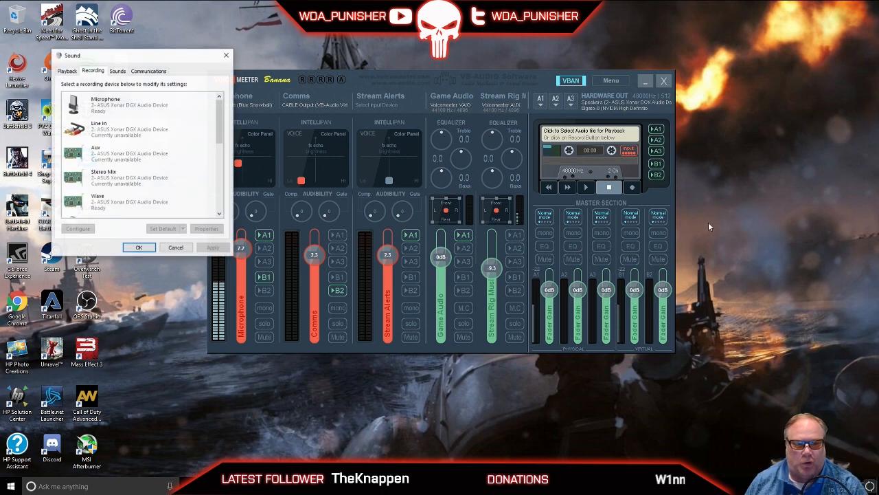
left_click_drag(221, 136, 220, 207)
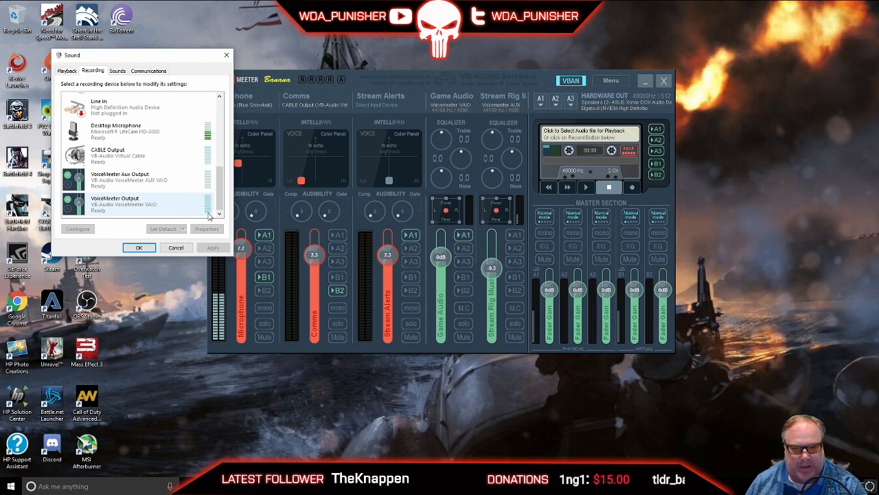
left_click_drag(636, 296, 636, 288)
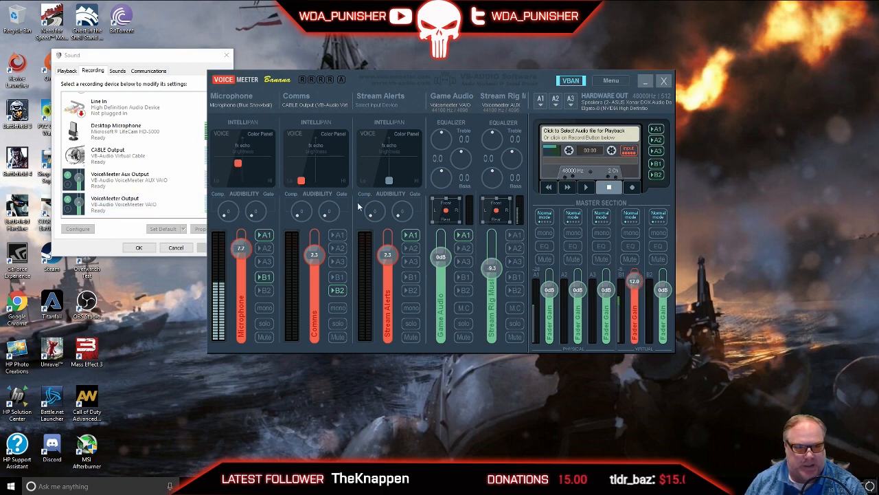
left_click_drag(335, 83, 503, 79)
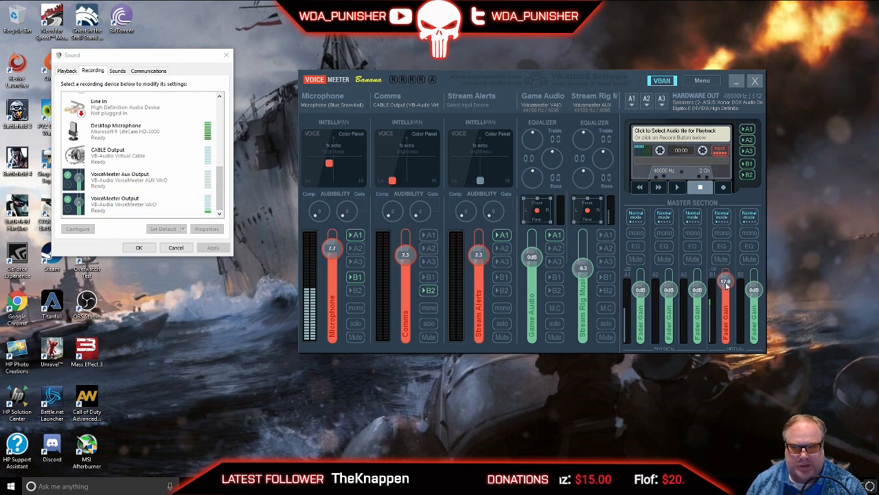
left_click_drag(726, 282, 728, 289)
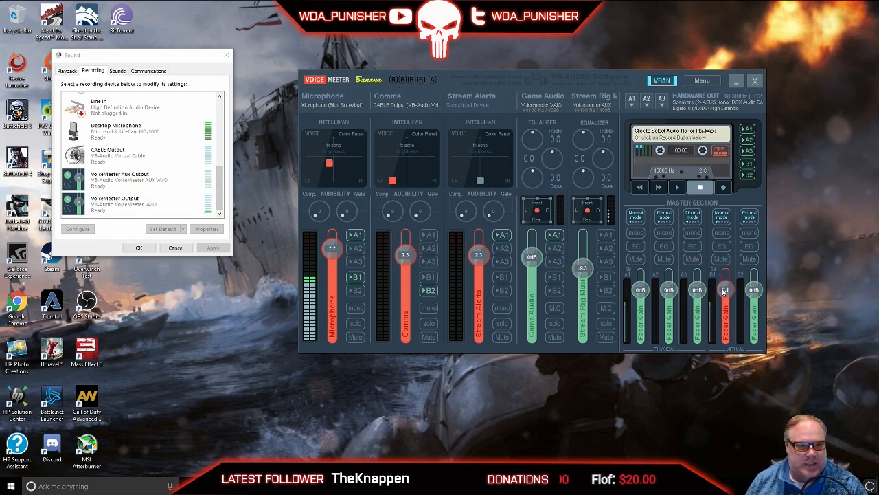
Inspect the VoiceMeeter Output and VoiceMeeter Aux Output recording devices, and close the Sound dialog
left_click(135, 213)
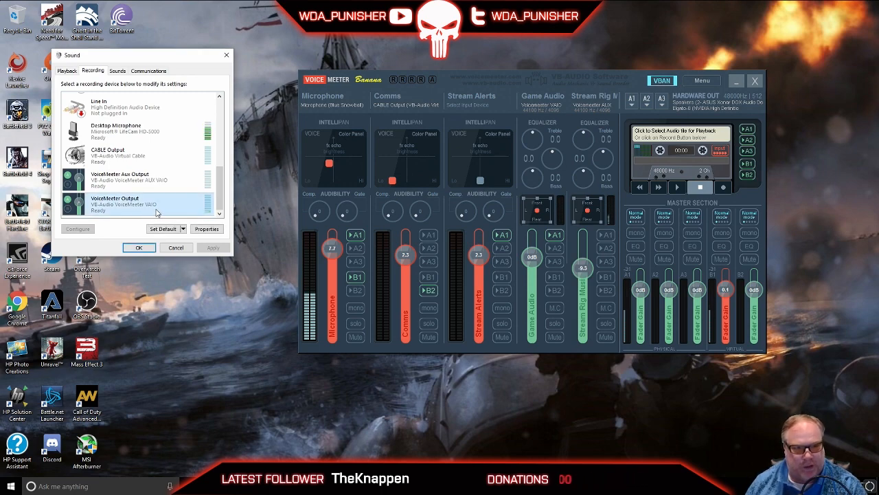
left_click(144, 180)
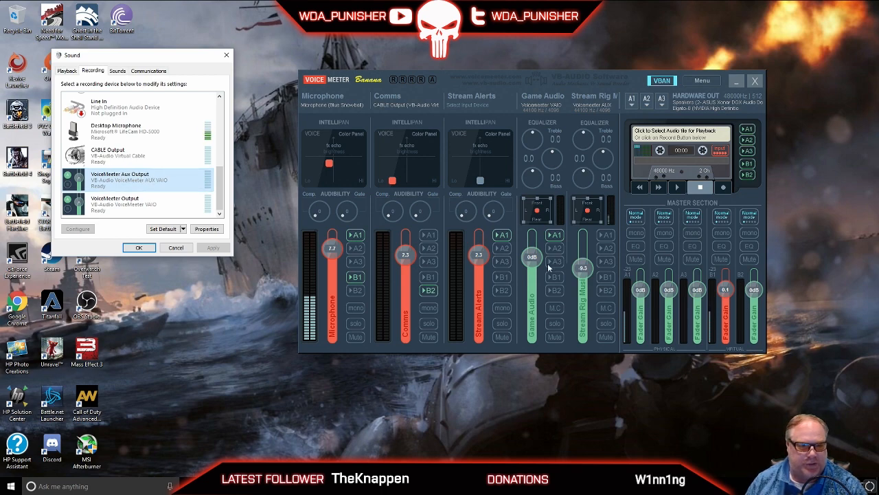
left_click(122, 202)
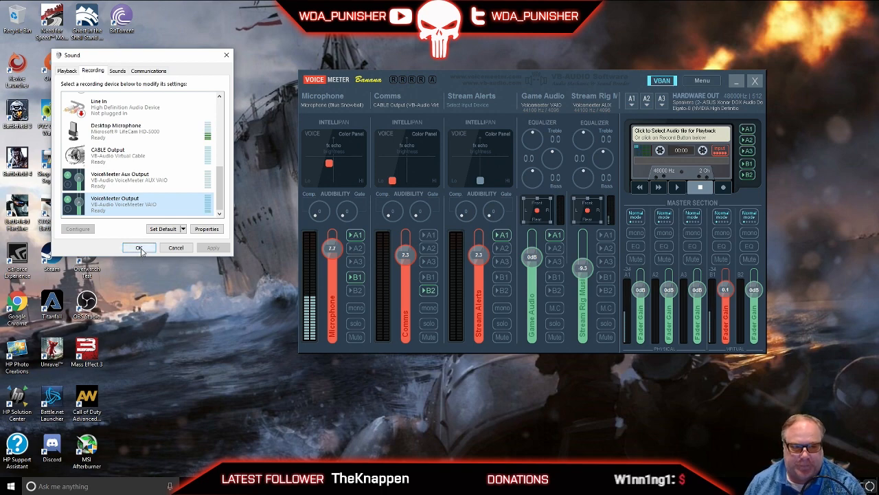
left_click(139, 248)
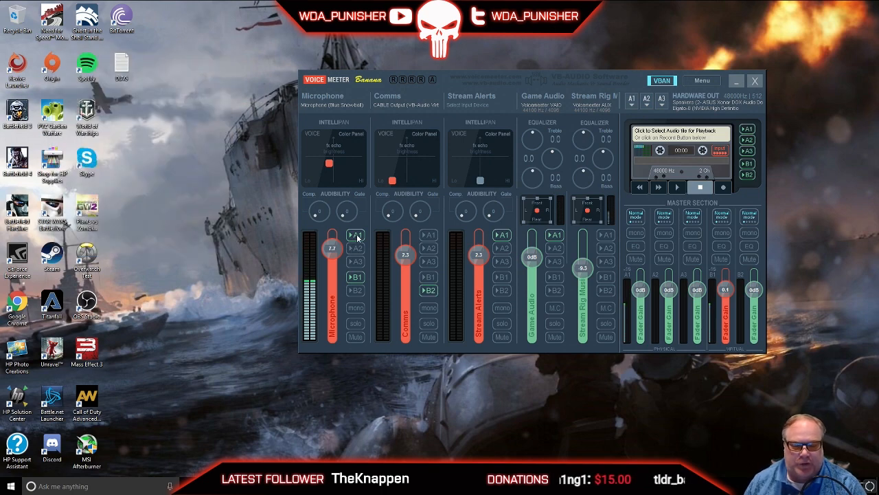
Choose WDM: CABLE Output (VB-Audio Virtual Cable) as the Comms strip's input device, and switch on the strip's A1 routing
left_click(356, 277)
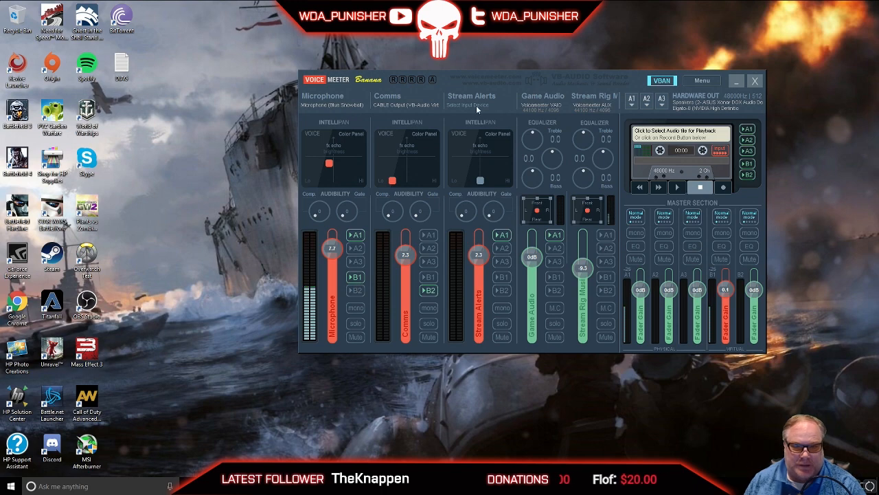
left_click_drag(501, 83, 481, 82)
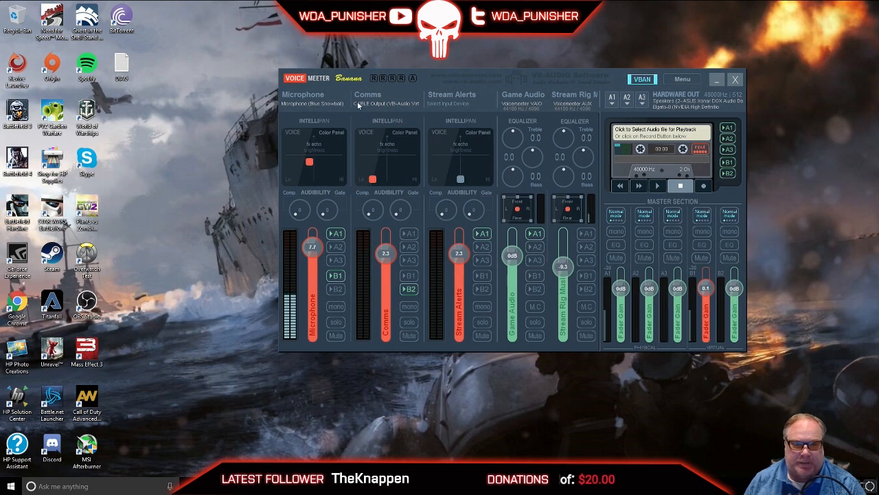
left_click(375, 105)
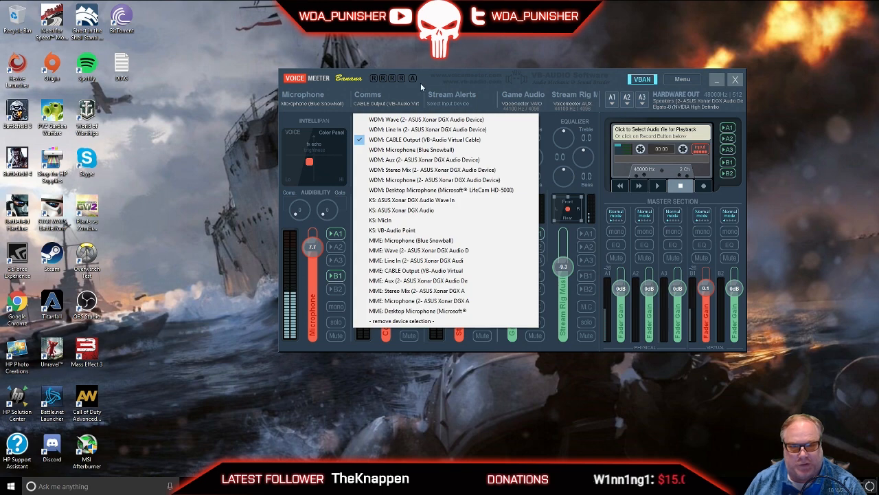
left_click(398, 143)
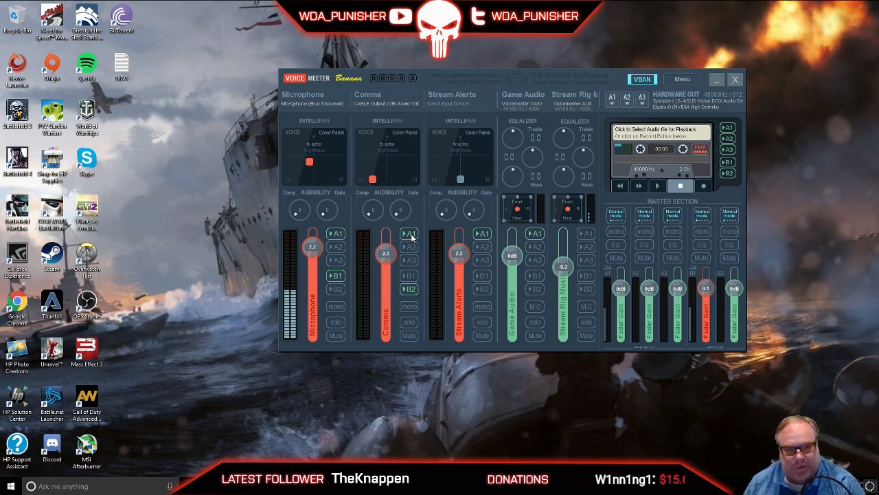
left_click(410, 290)
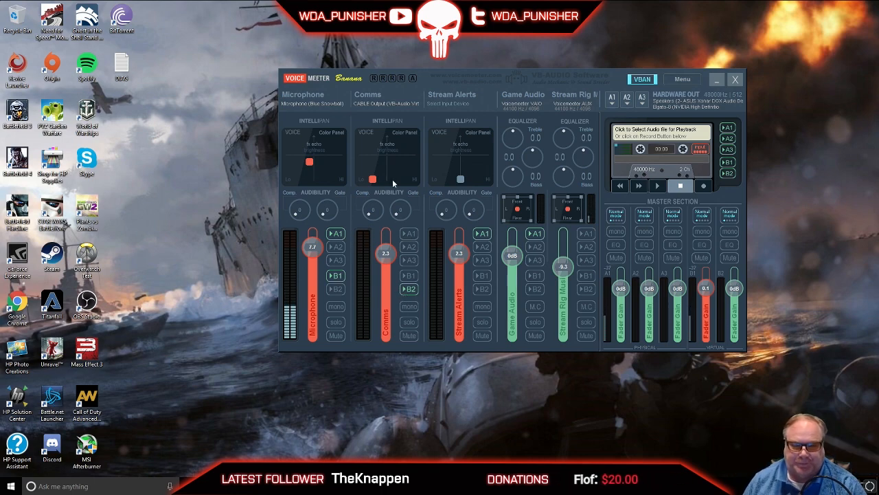
left_click(409, 234)
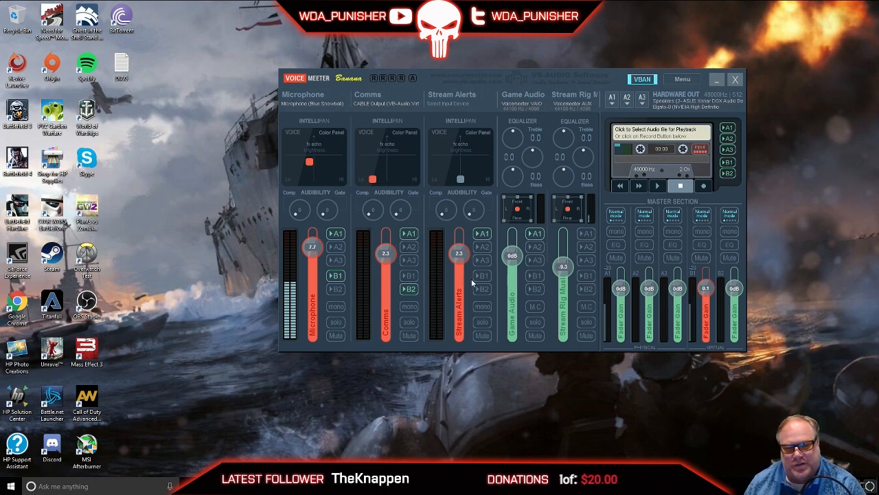
Open the VBAN network configuration to view the incoming and outgoing streams, and close it
left_click(641, 80)
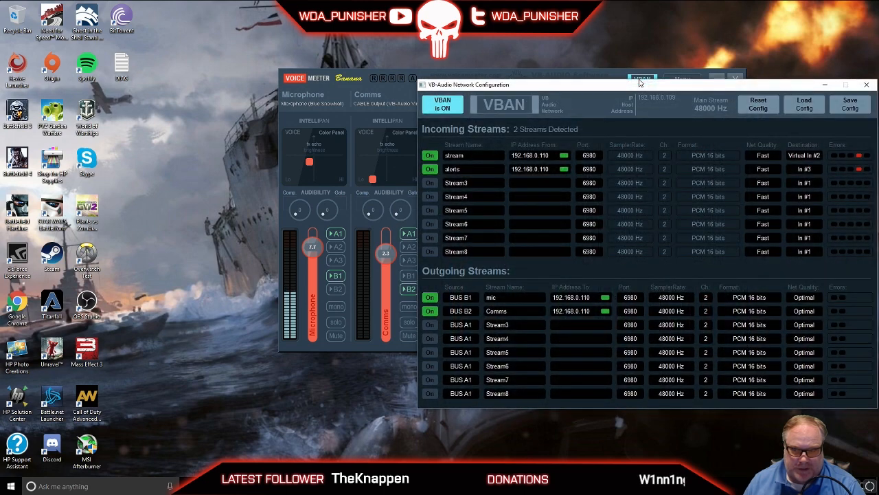
left_click(867, 85)
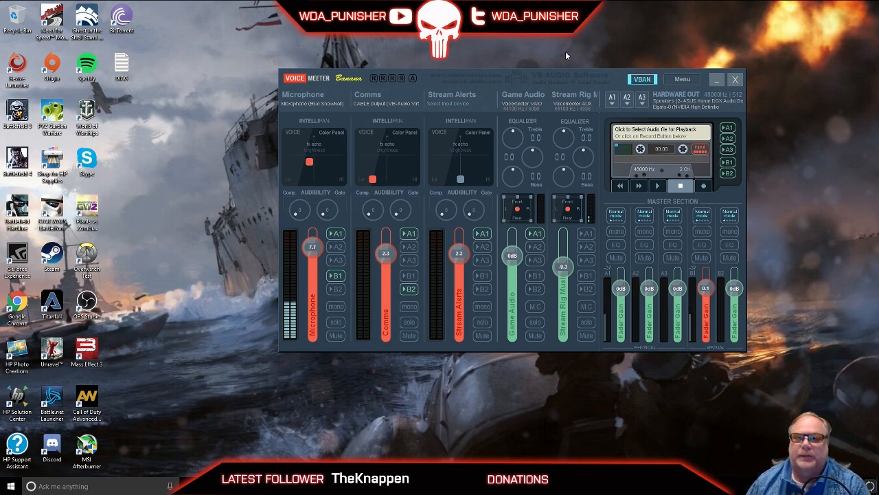
left_click_drag(560, 73, 530, 79)
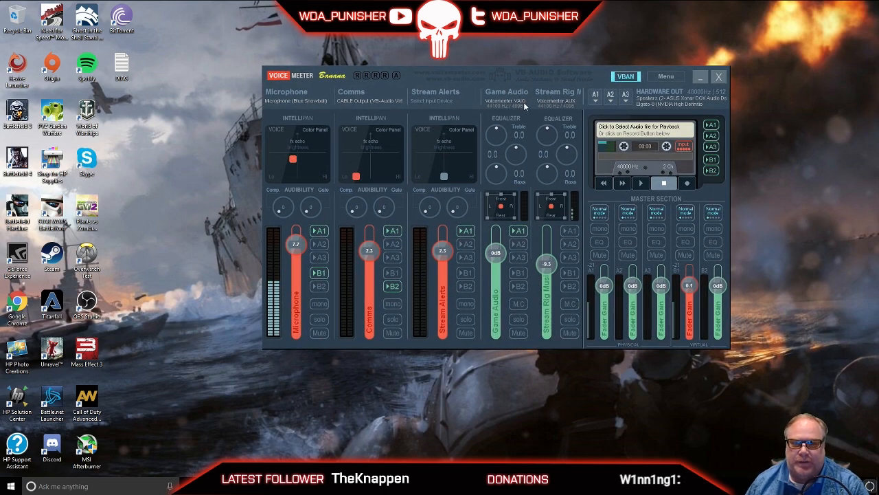
Toggle the Game Audio strip's A2 routing on and off, and leave it switched on
left_click(515, 245)
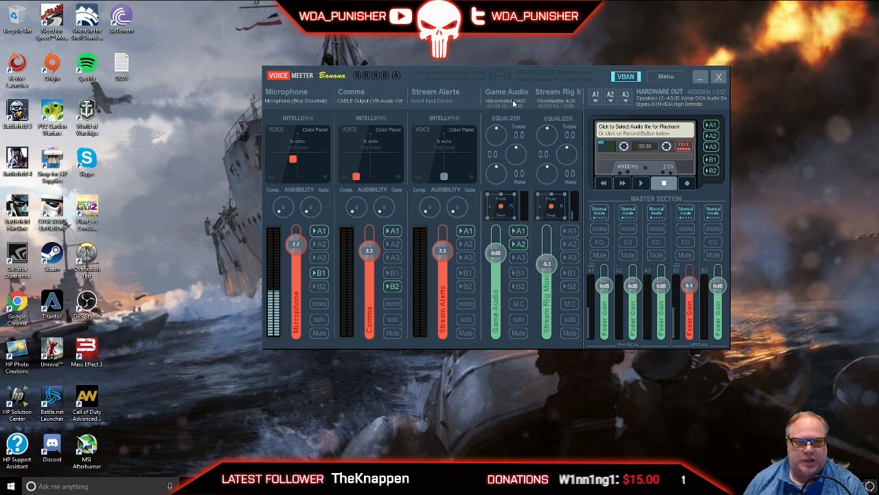
left_click(520, 247)
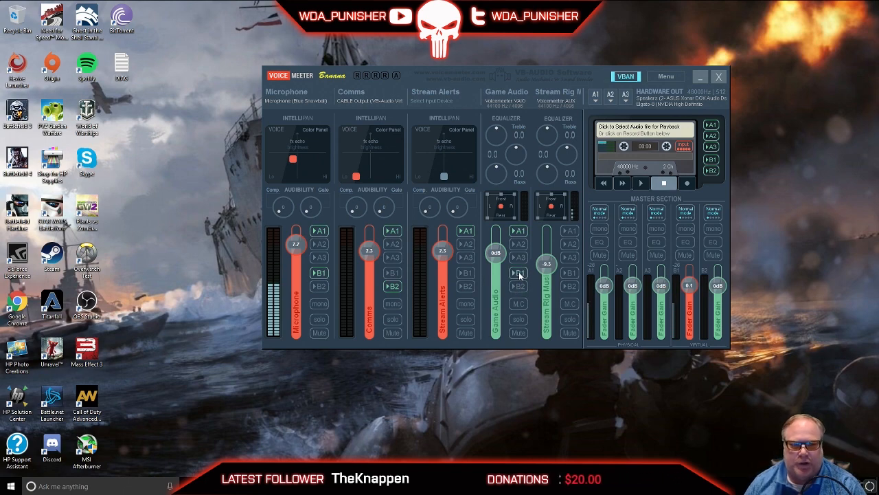
left_click(519, 272)
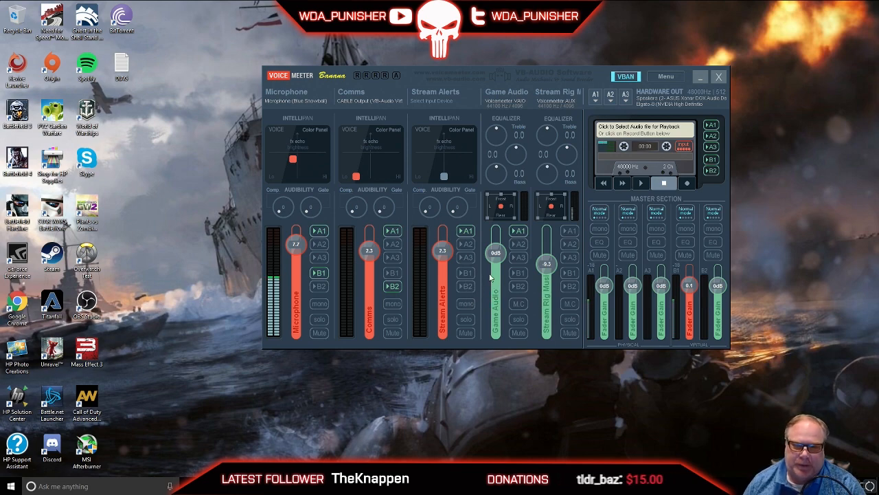
left_click(518, 245)
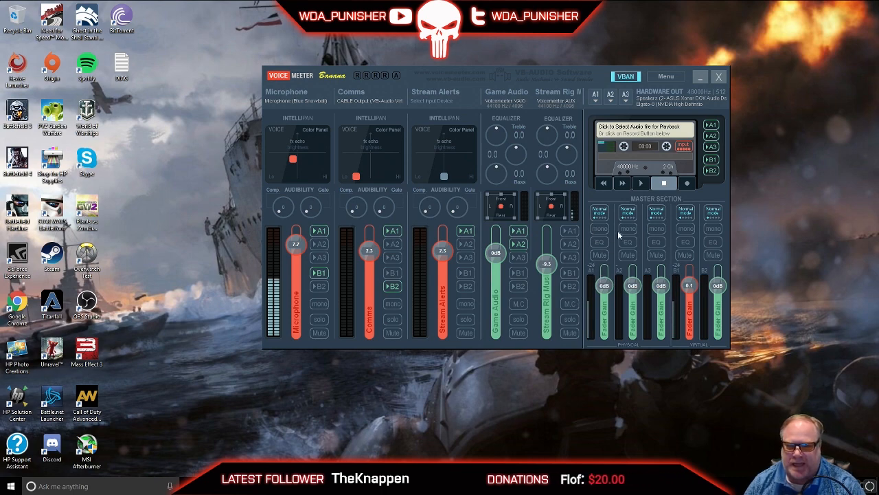
Reopen the VBAN network configuration and place its window so the Microphone strip stays uncovered
left_click(625, 80)
left_click_drag(624, 81, 450, 56)
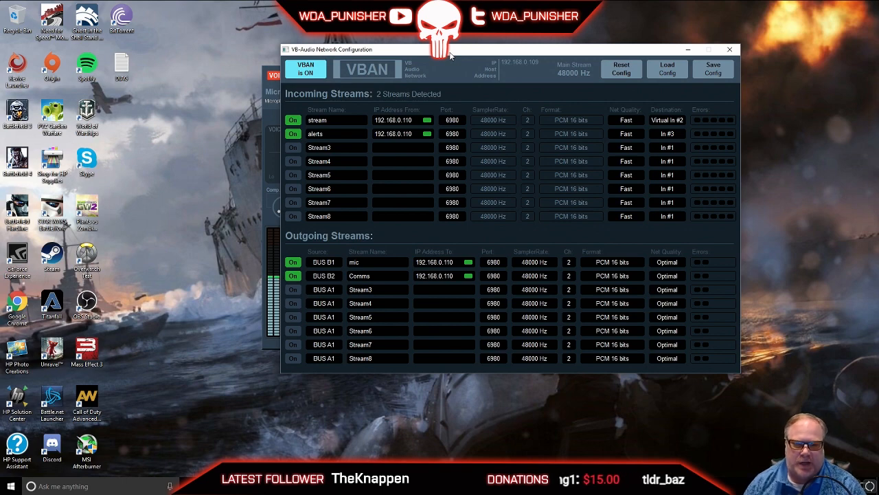
left_click_drag(450, 55, 437, 61)
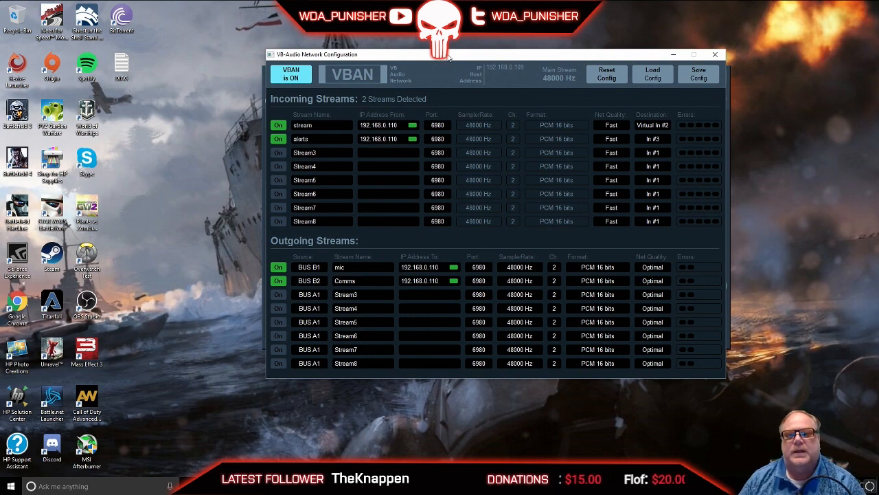
left_click_drag(450, 57, 460, 61)
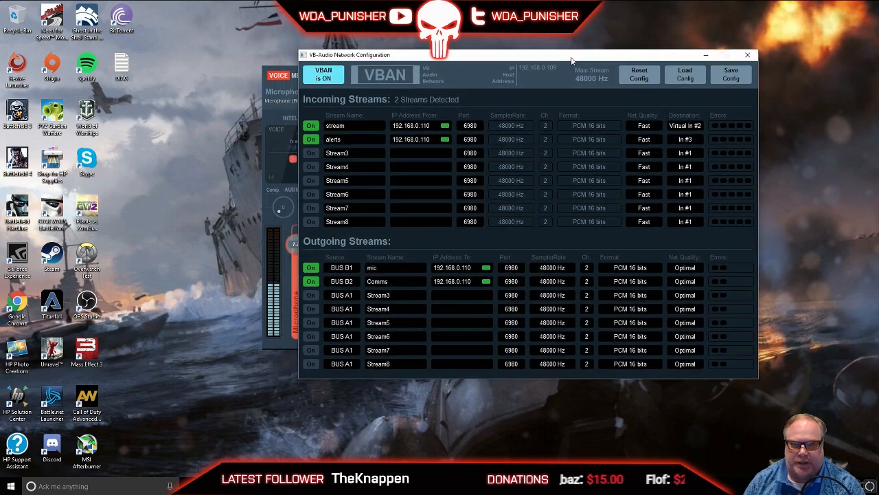
left_click_drag(543, 64, 616, 49)
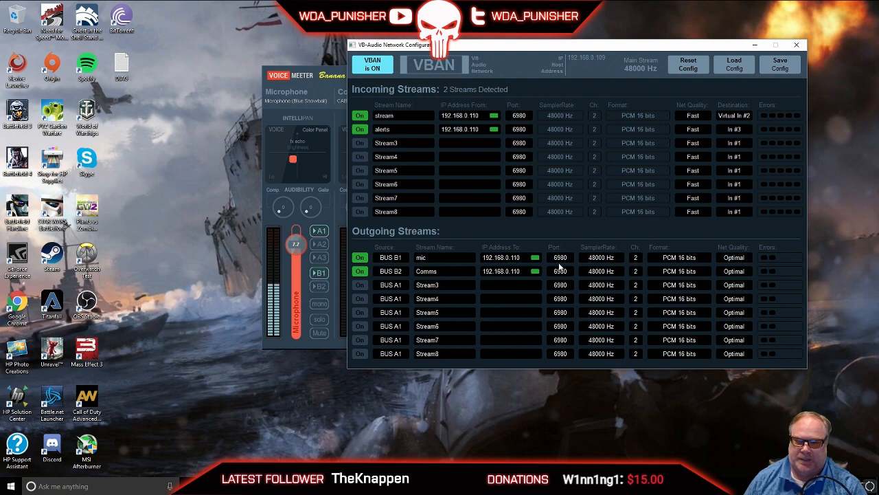
Check the outgoing mic stream's sample rate, format and network quality options, keeping 48000 Hz, PCM 16 bits and Optimal
left_click(601, 259)
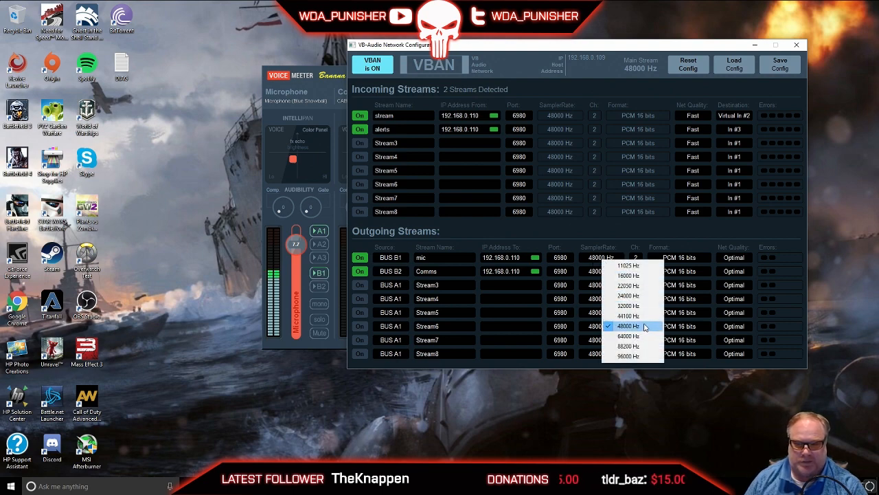
left_click(644, 327)
left_click(679, 258)
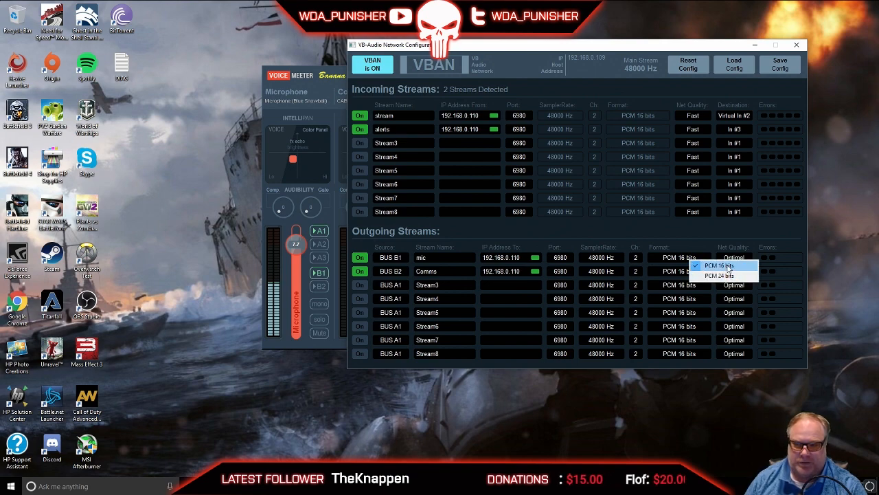
left_click(716, 266)
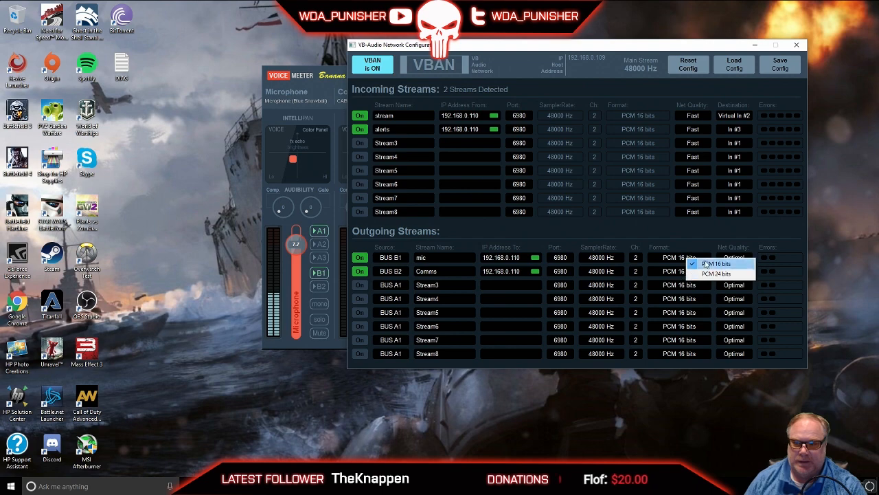
left_click(739, 226)
left_click(733, 258)
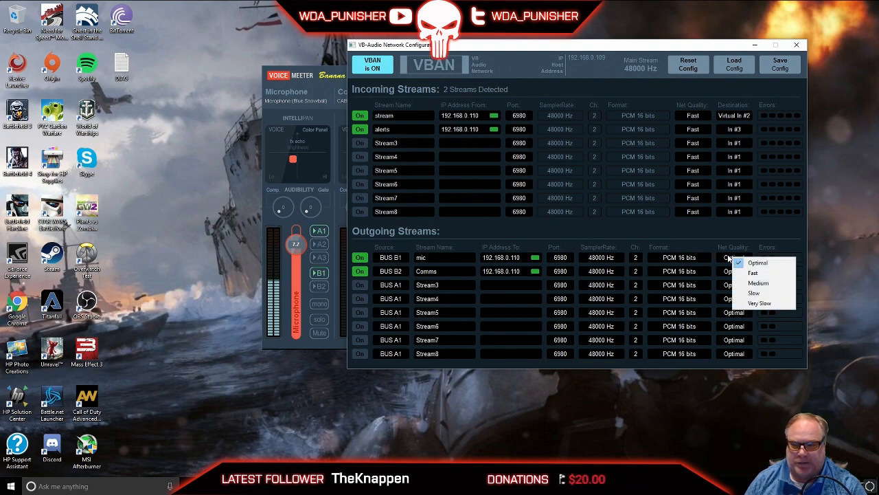
left_click(726, 245)
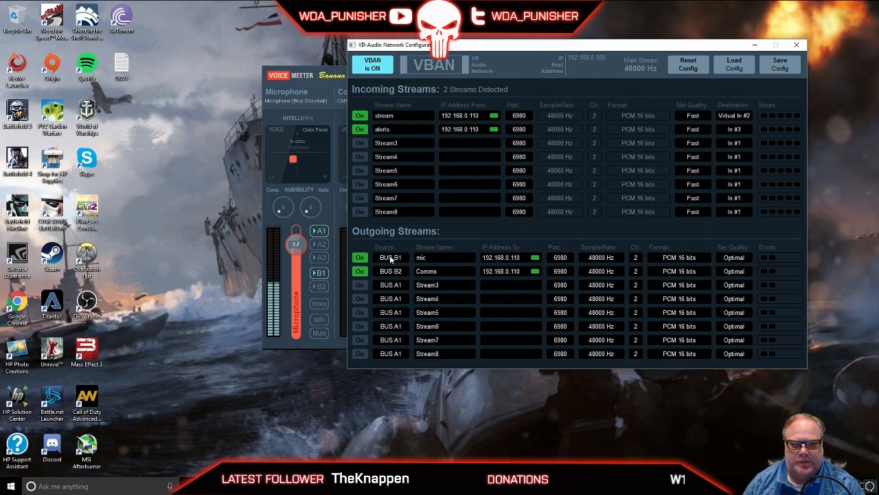
Move the VBAN configuration window clear of the mixer's master section, and set the B1 master fader to about -0.6
left_click_drag(624, 45, 683, 51)
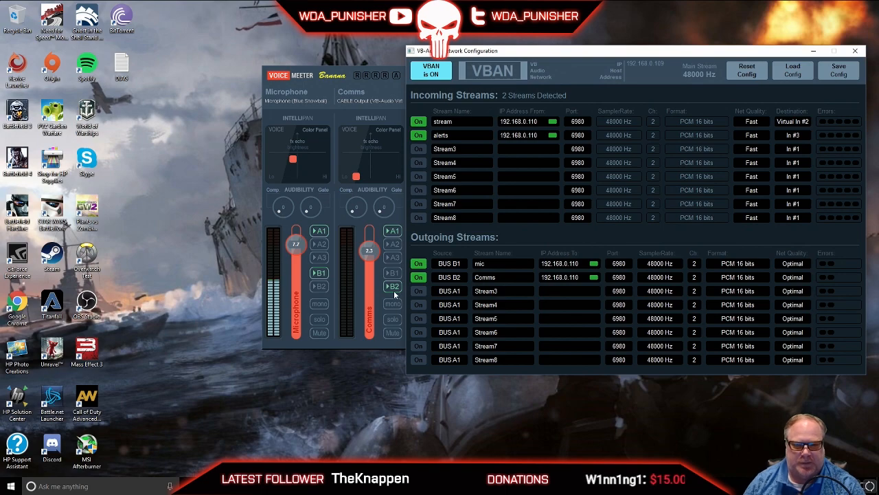
left_click_drag(645, 55, 346, 47)
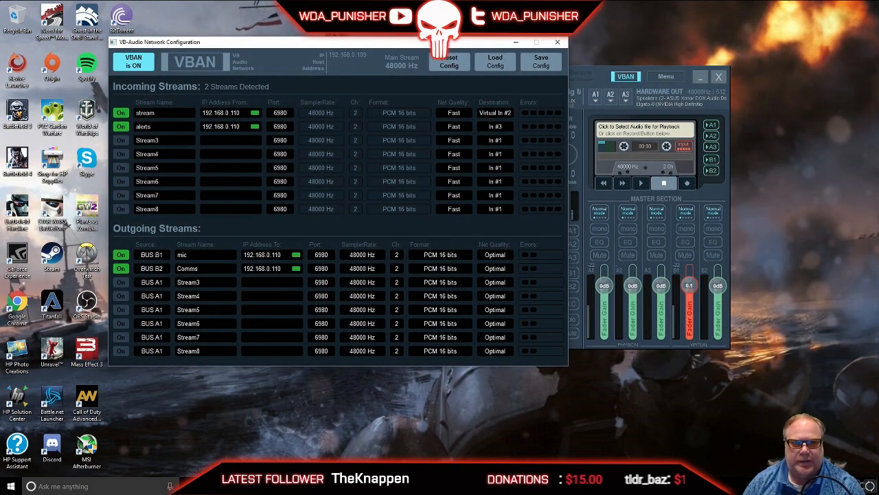
left_click_drag(689, 285, 690, 303)
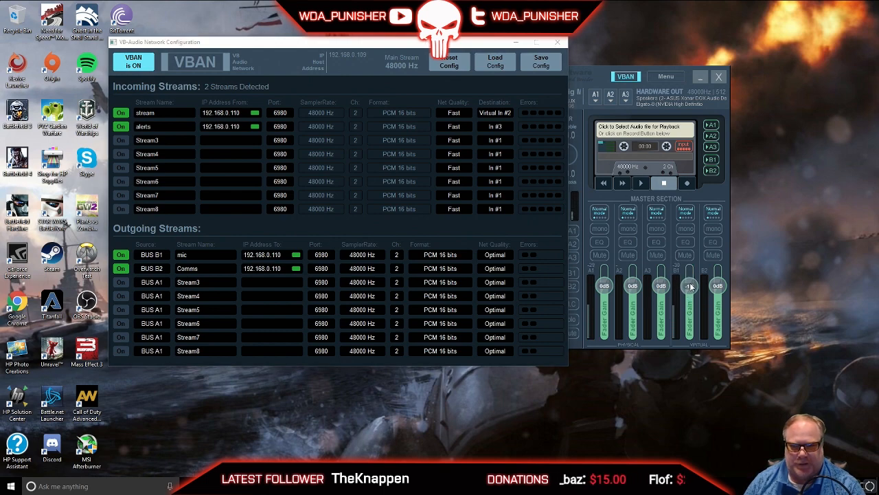
scroll(690, 285, "up", 1)
left_click_drag(426, 48, 466, 47)
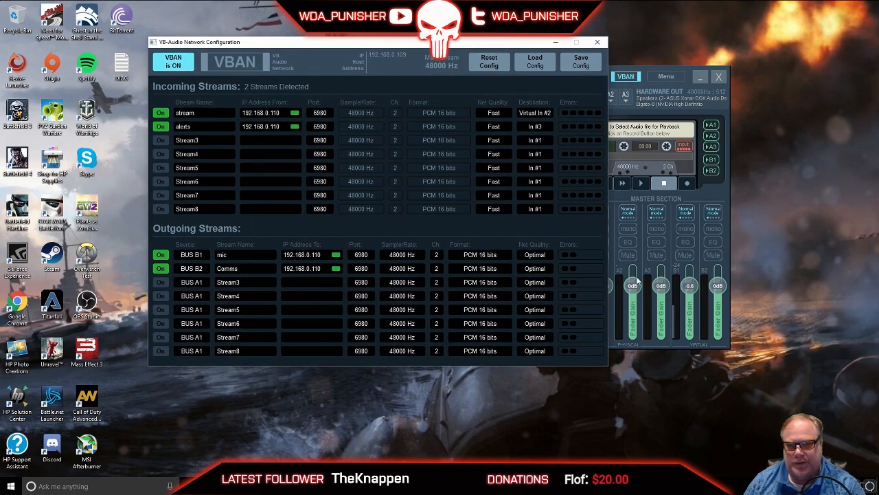
Lower the B1 master fader to about -2.5 and shift the VBAN configuration window further over the mixer
left_click(690, 285)
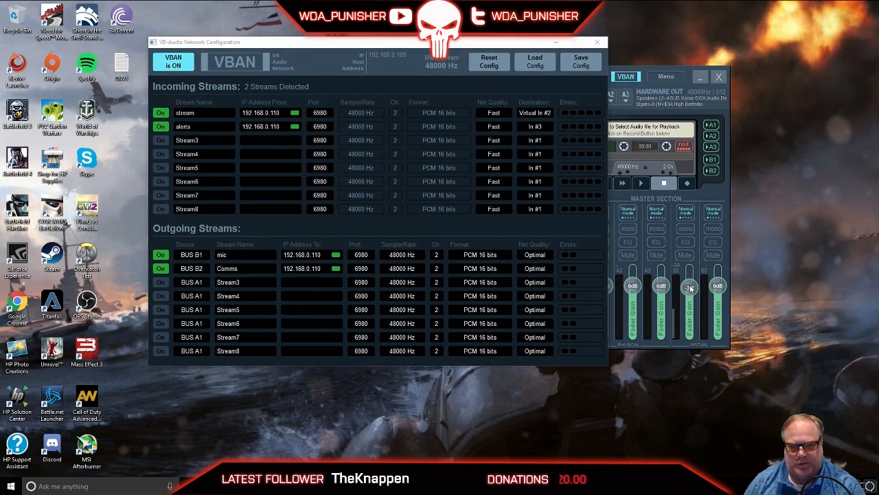
left_click_drag(689, 285, 693, 283)
left_click_drag(451, 48, 519, 50)
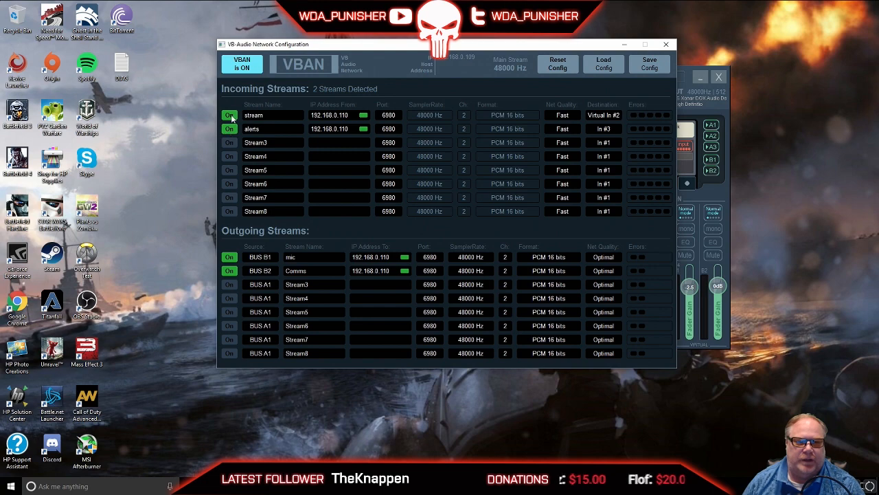
Switch off the incoming VBAN stream named stream
left_click(230, 116)
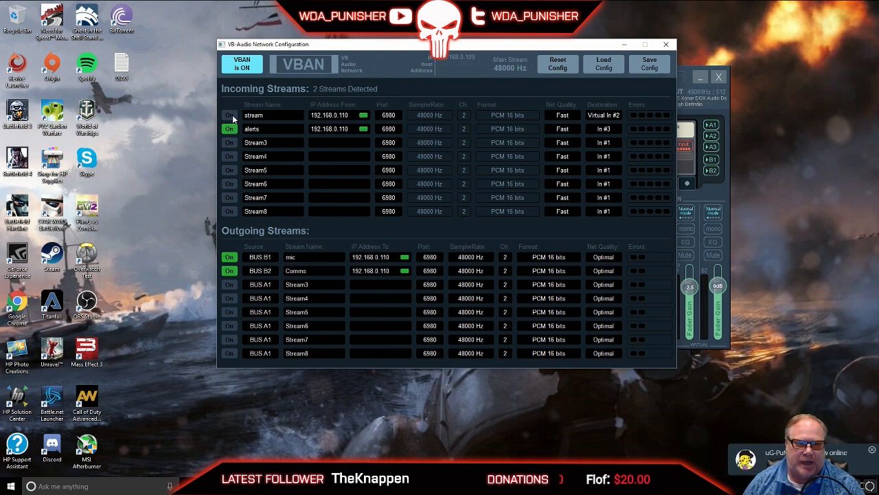
left_click(230, 115)
left_click(233, 117)
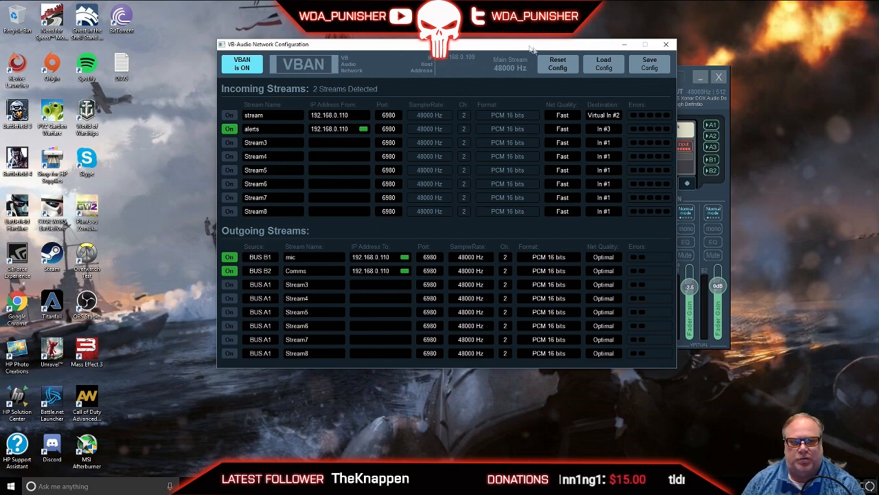
Compare the incoming alerts stream with the mixer's Stream Alerts strip and check its destination options, keeping In #3
left_click_drag(535, 47, 549, 294)
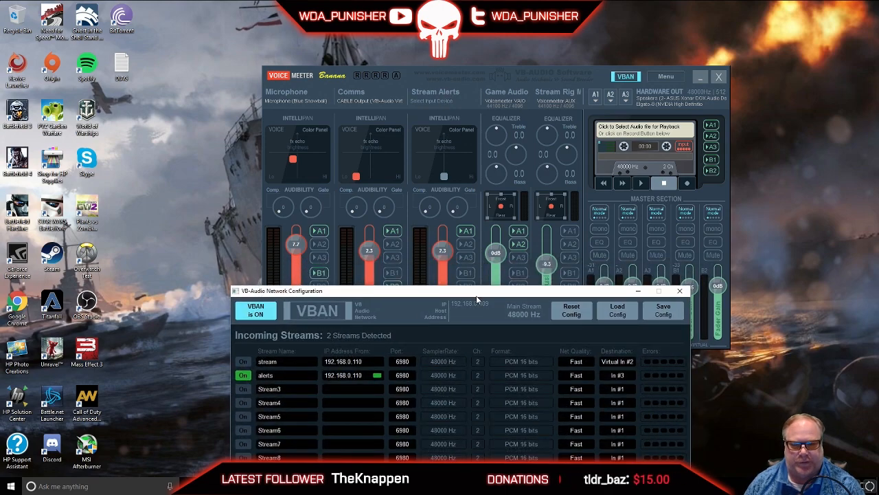
left_click_drag(476, 291, 456, 87)
left_click(601, 172)
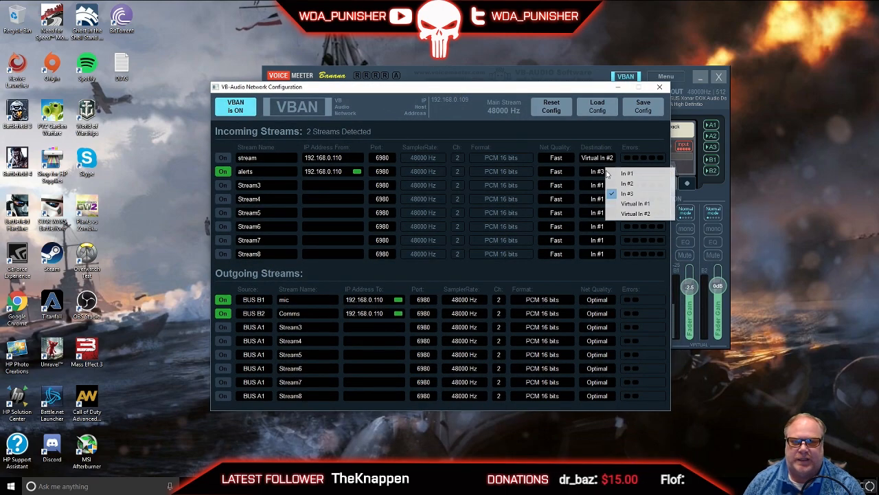
left_click(643, 195)
left_click_drag(542, 93, 615, 327)
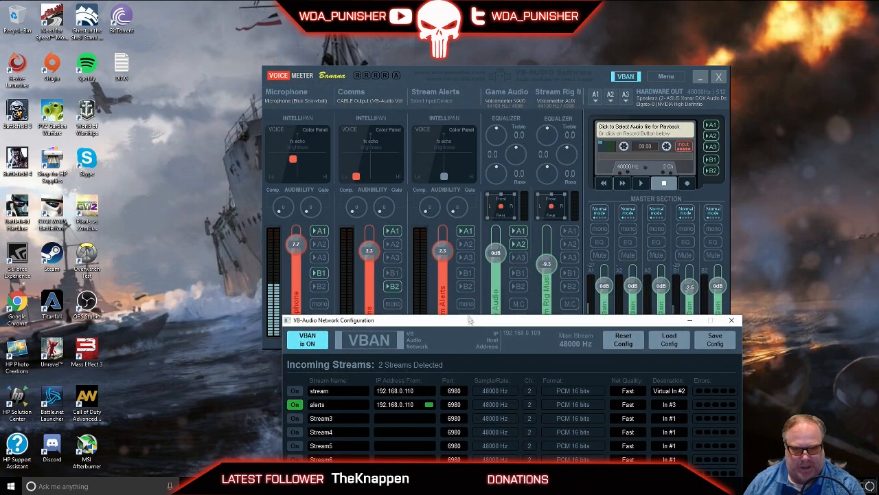
left_click_drag(471, 319, 448, 83)
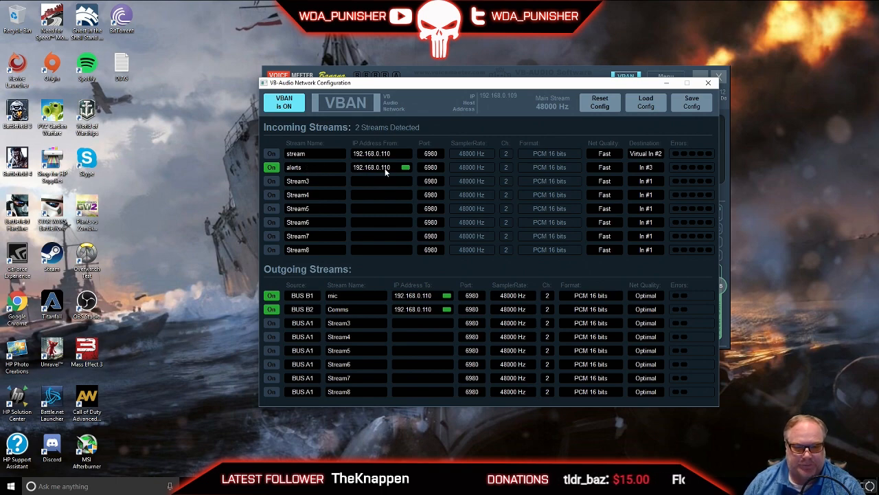
Check the incoming alerts stream's name in its edit field, keeping it as alerts
left_click(306, 168)
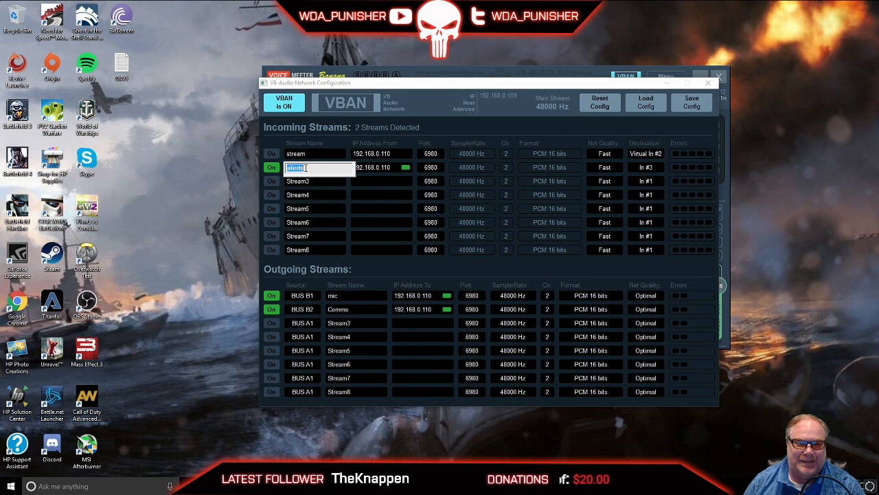
left_click(307, 167)
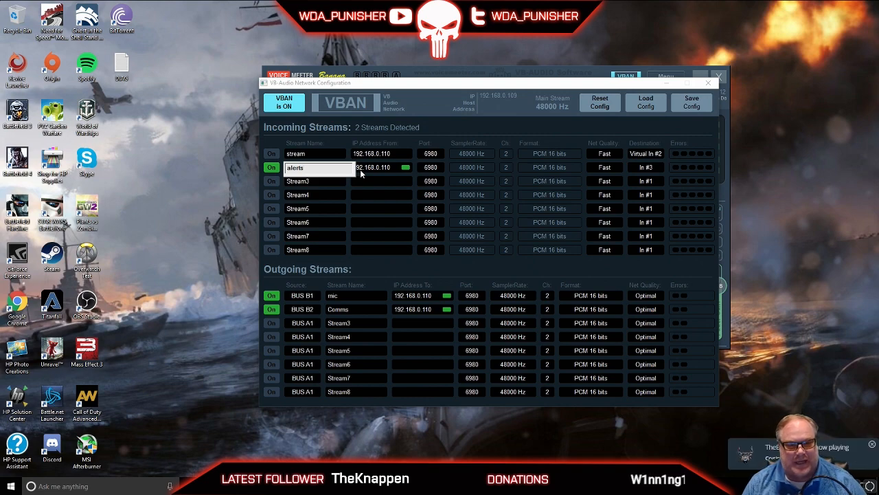
key("Return")
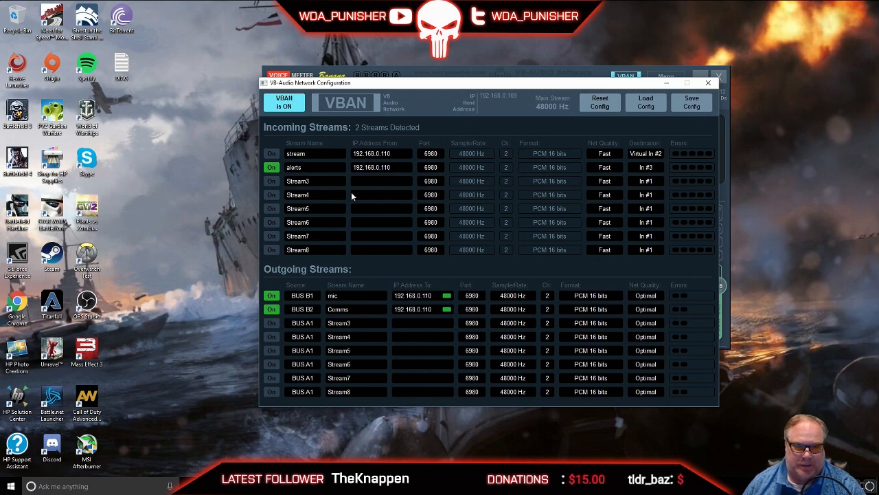
left_click(313, 167)
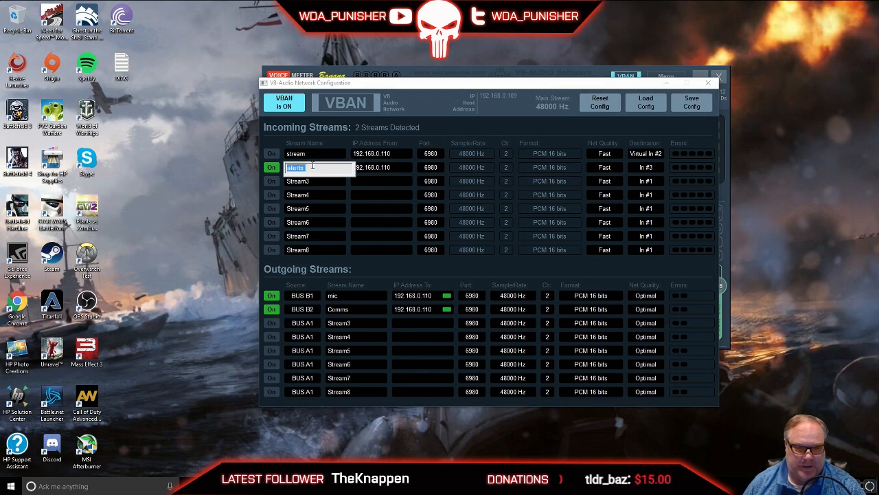
left_click(313, 166)
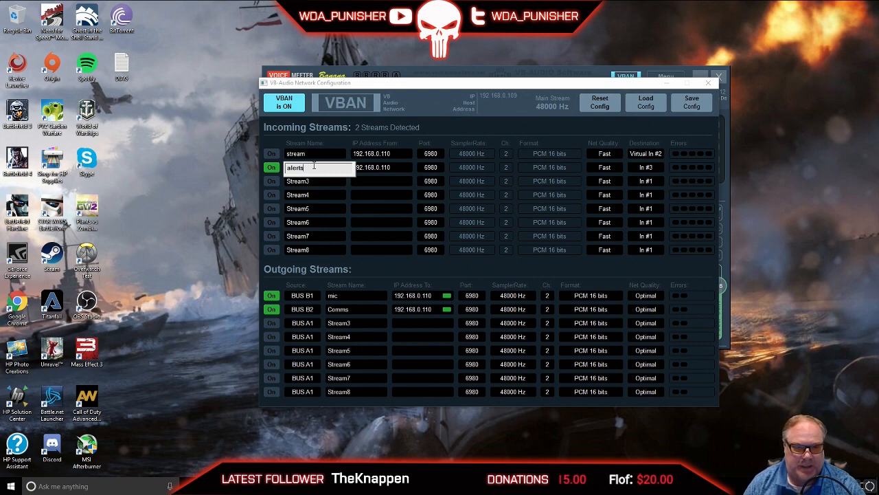
key("Return")
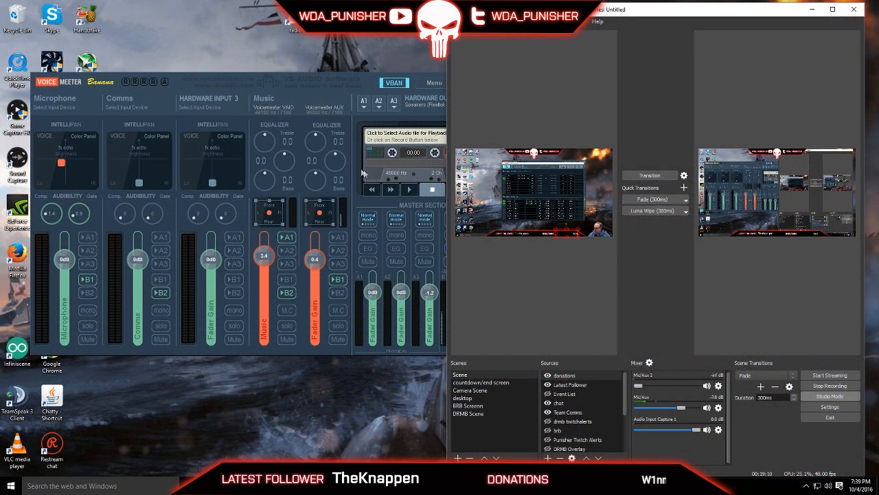
On the streaming PC, open Voicemeeter's VBAN configuration, place it over the mixer, and run the scene transition in OBS
mouse_move(355, 79)
left_mouse_down()
mouse_move(338, 78)
mouse_move(366, 85)
left_mouse_up()
left_click(416, 89)
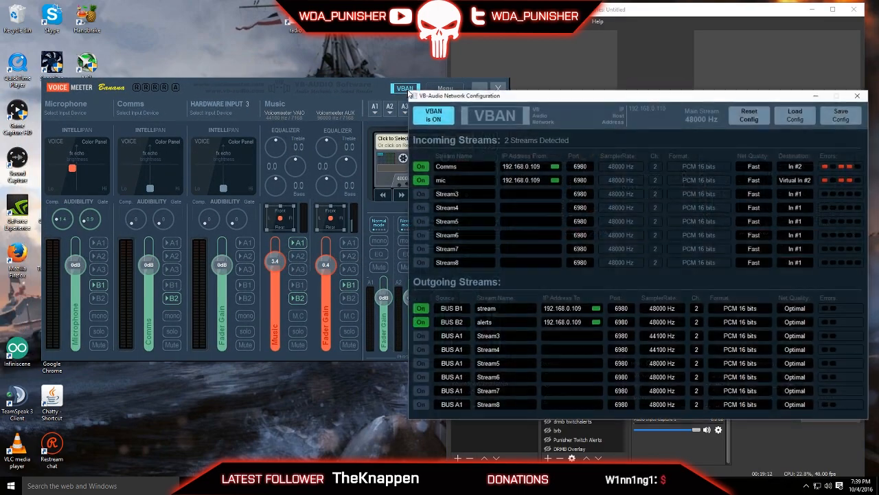
left_click_drag(599, 92, 303, 78)
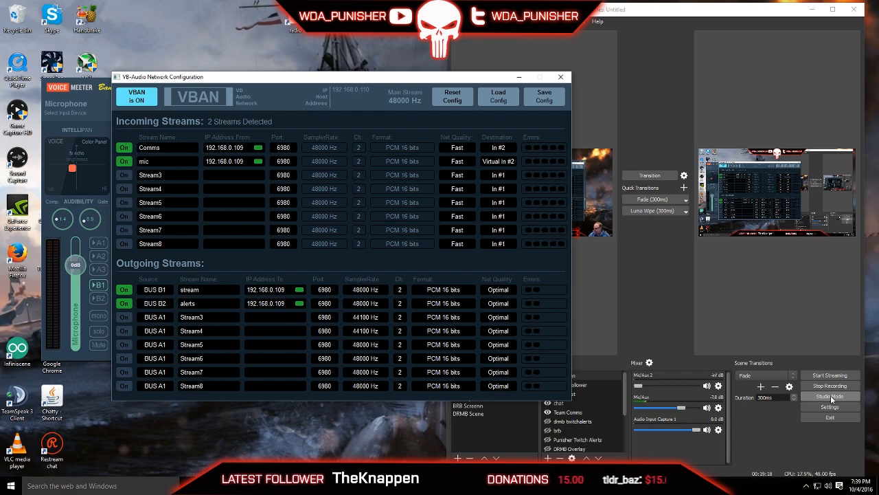
left_click(651, 173)
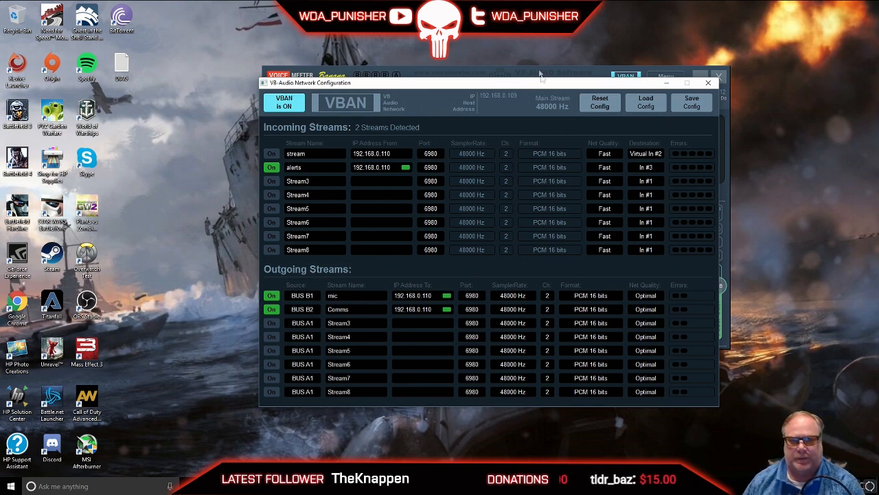
Bring the streaming PC's VBAN configuration forward, move the OBS window out of the way, and uncover the mixer's input strips
left_click_drag(543, 85, 479, 58)
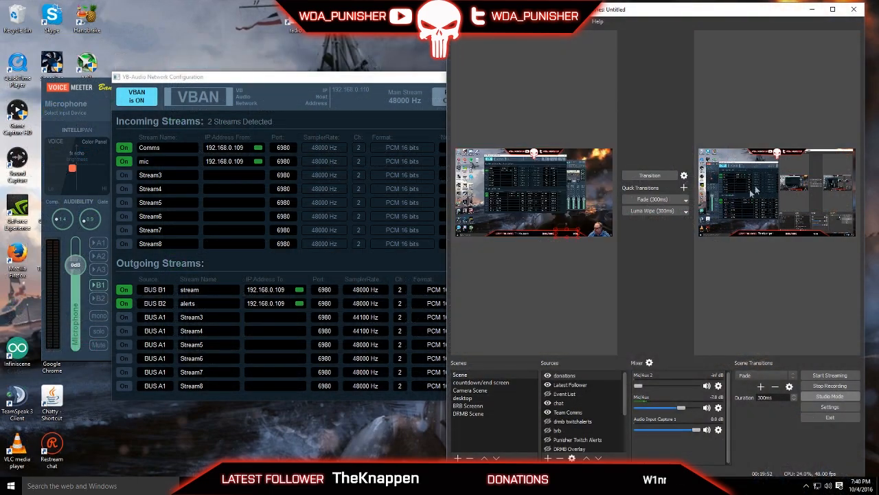
left_click(372, 78)
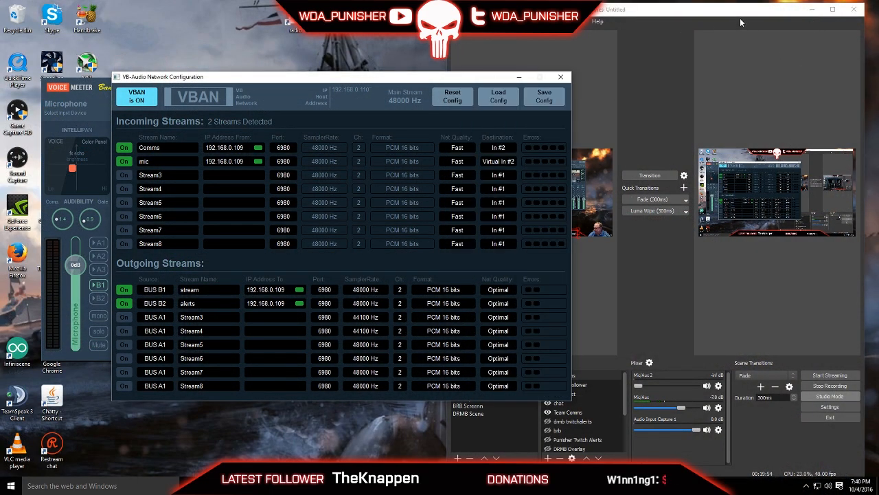
left_click_drag(742, 11, 725, 471)
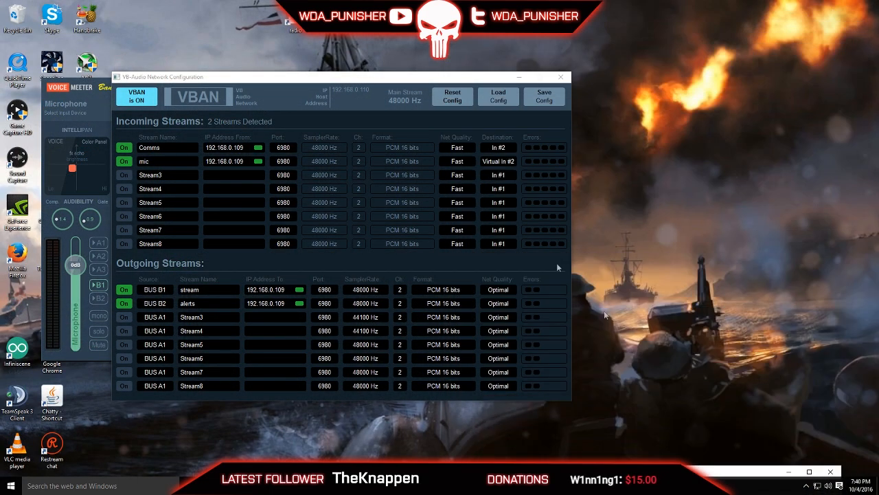
left_click_drag(377, 79, 635, 30)
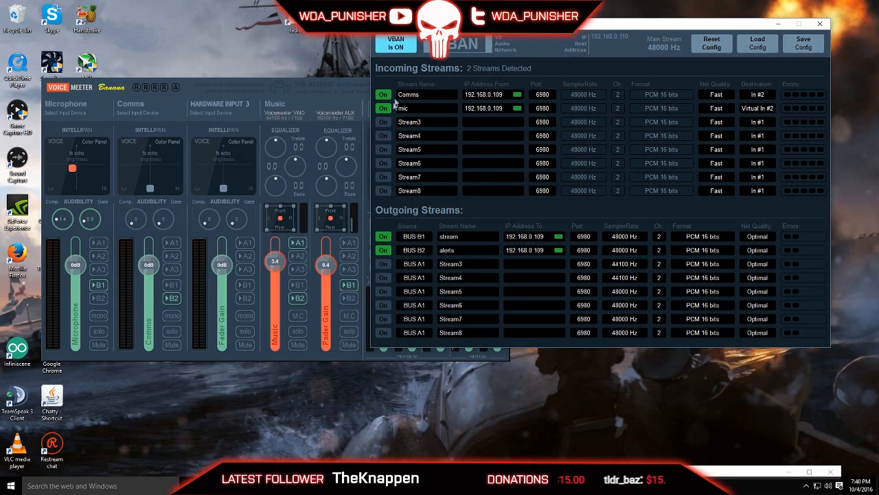
Switch off the outgoing BUS B1 stream named stream, and move the VBAN configuration clear of the mixer's master section
left_click(381, 238)
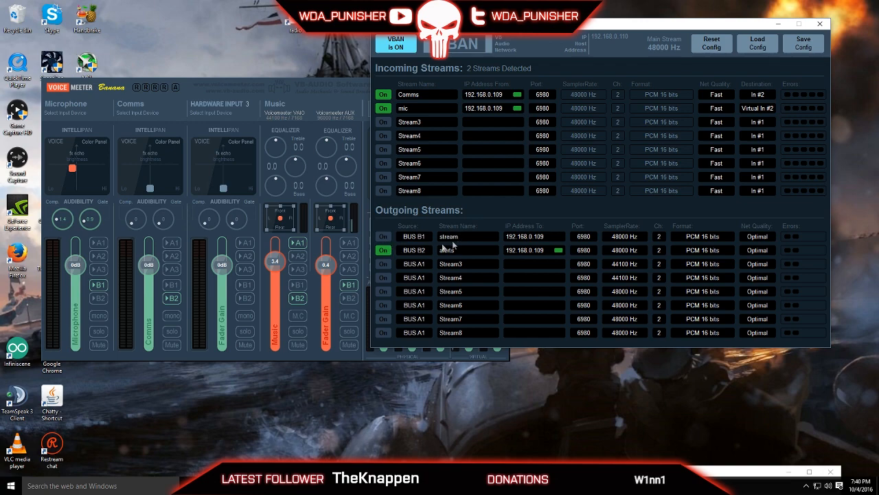
left_click(383, 236)
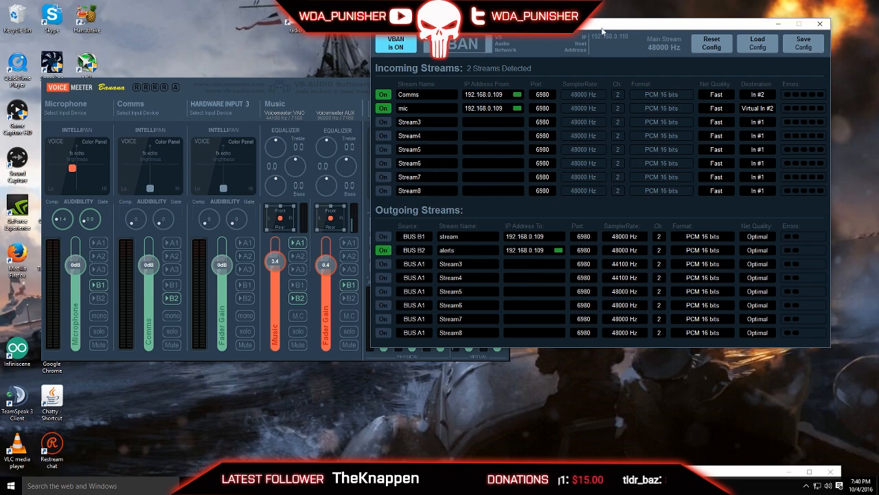
left_click_drag(601, 30, 755, 39)
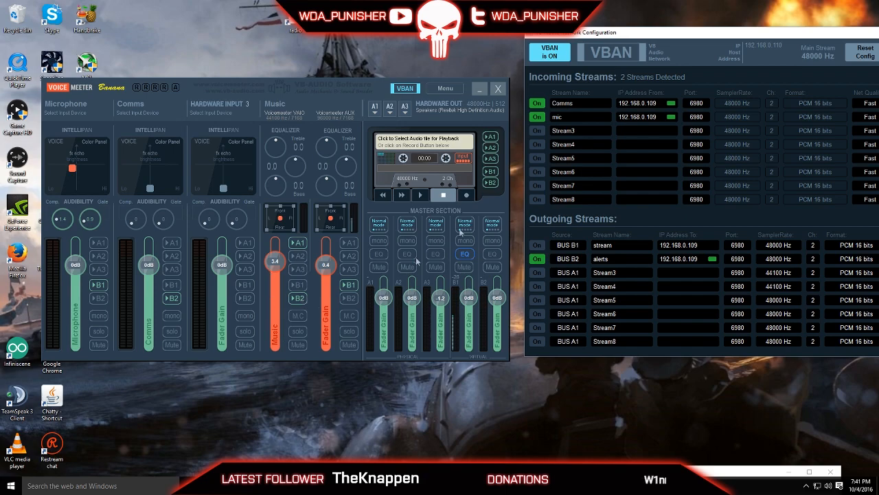
Examine the incoming Comms and mic streams' destinations alongside the streaming PC mixer's input strips and master section
left_click_drag(717, 36, 449, 65)
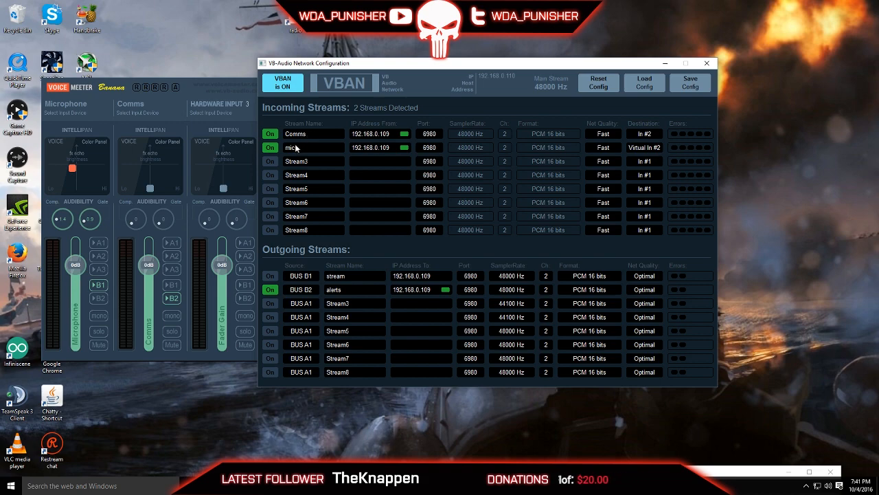
left_click_drag(483, 62, 592, 54)
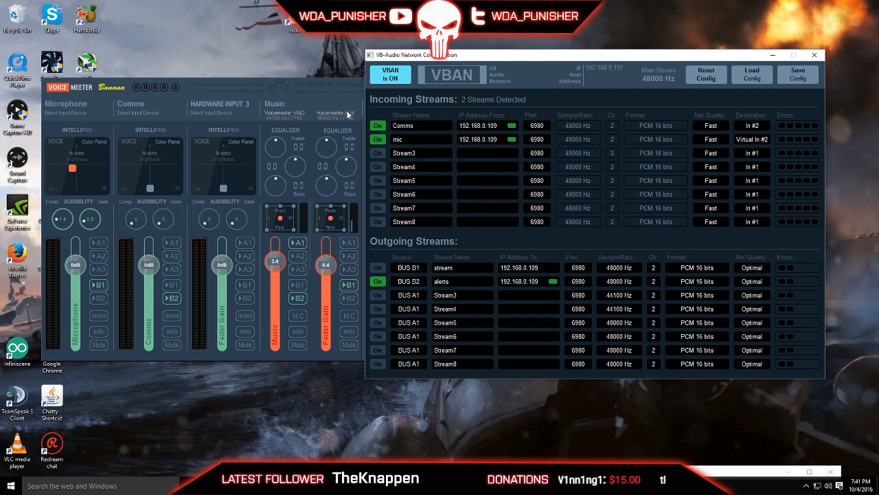
left_click_drag(521, 58, 676, 57)
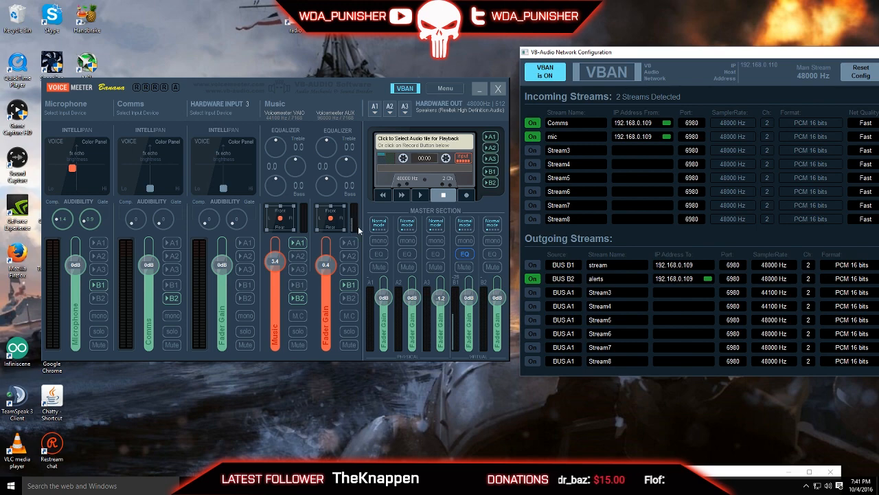
left_click_drag(684, 52, 602, 48)
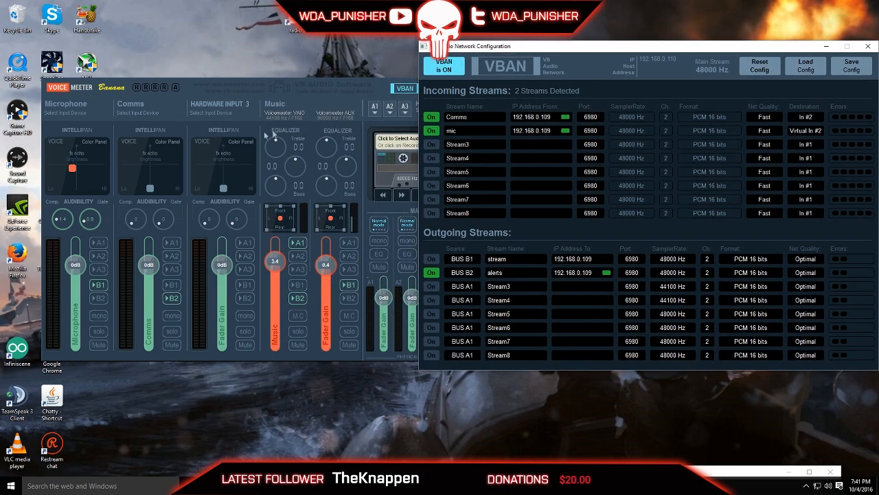
left_click(317, 86)
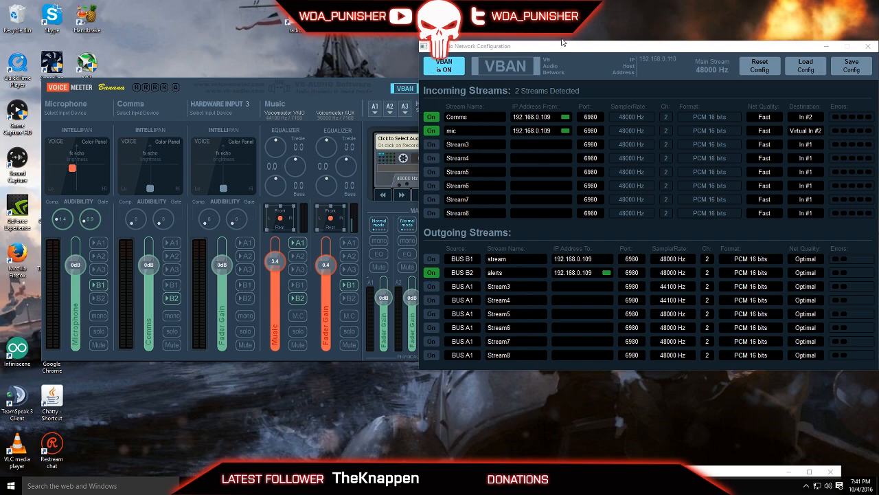
left_click_drag(563, 45, 657, 59)
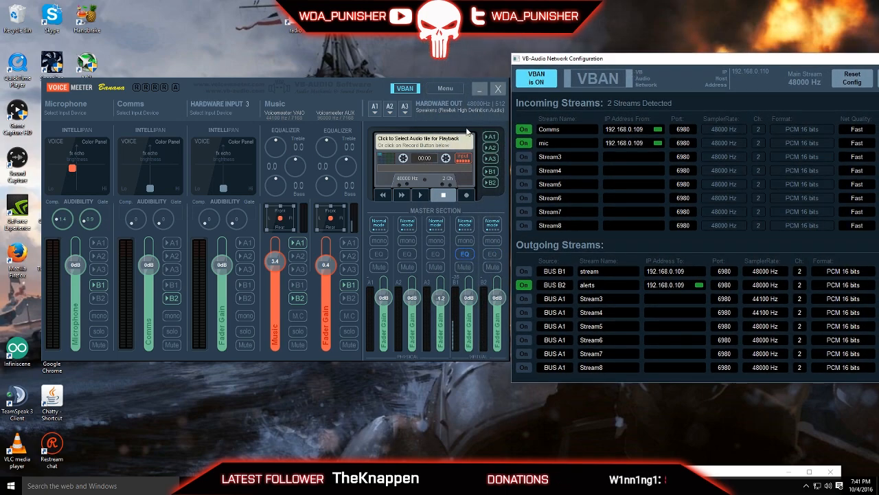
Rearrange the mixer and VBAN configuration windows, and check the incoming Comms stream's destination options, keeping In #2
left_click_drag(350, 87, 324, 34)
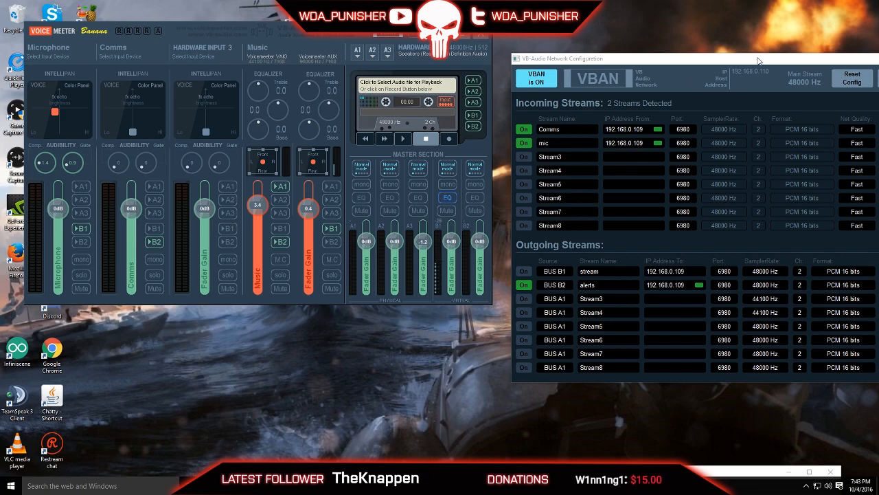
left_click_drag(759, 58, 502, 29)
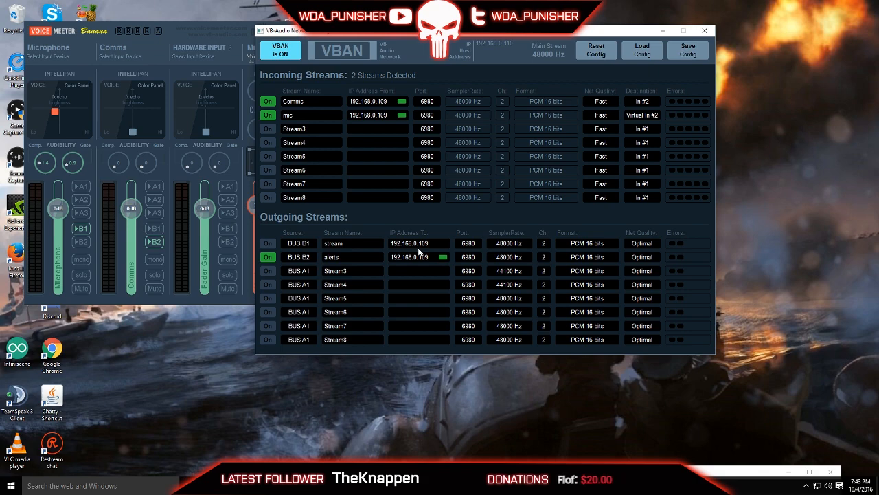
left_click(647, 101)
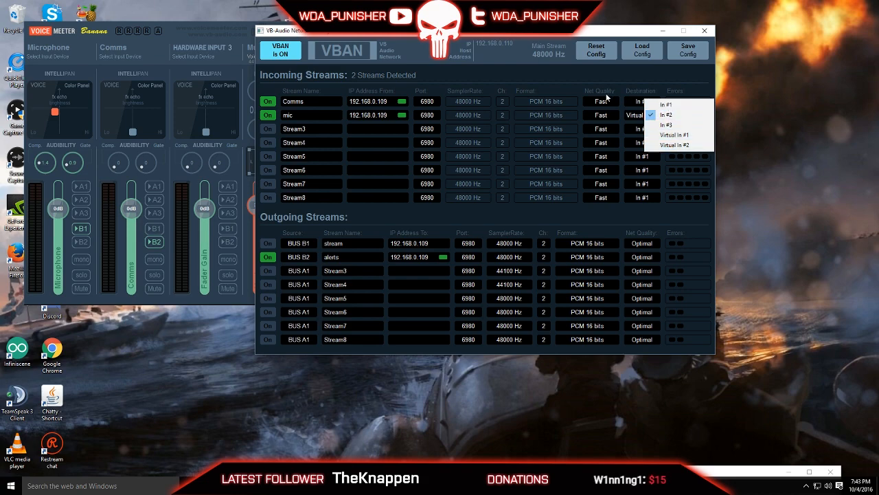
left_click(666, 115)
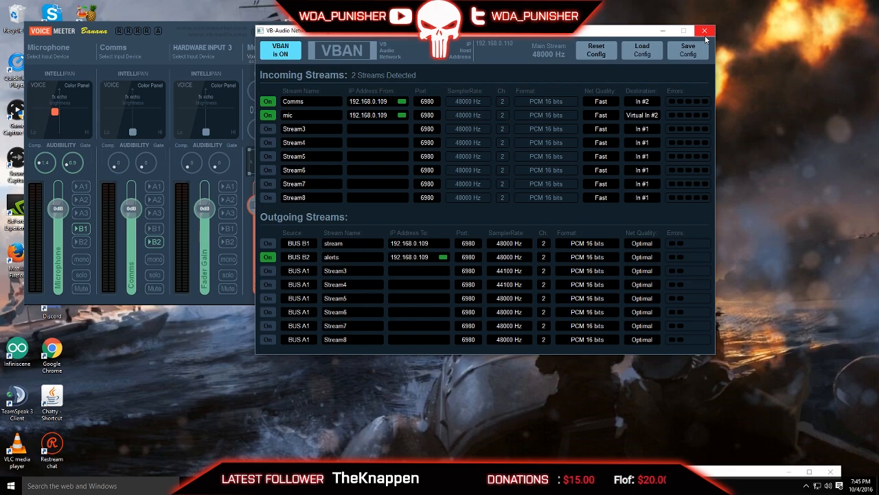
left_click_drag(580, 33, 452, 29)
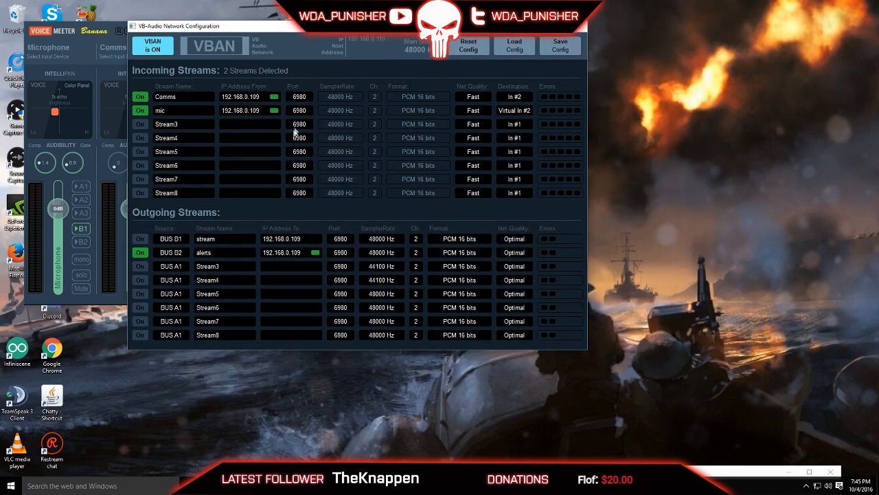
Close the streaming PC's VBAN configuration and move the mixer so all its strips are in view
left_click(581, 26)
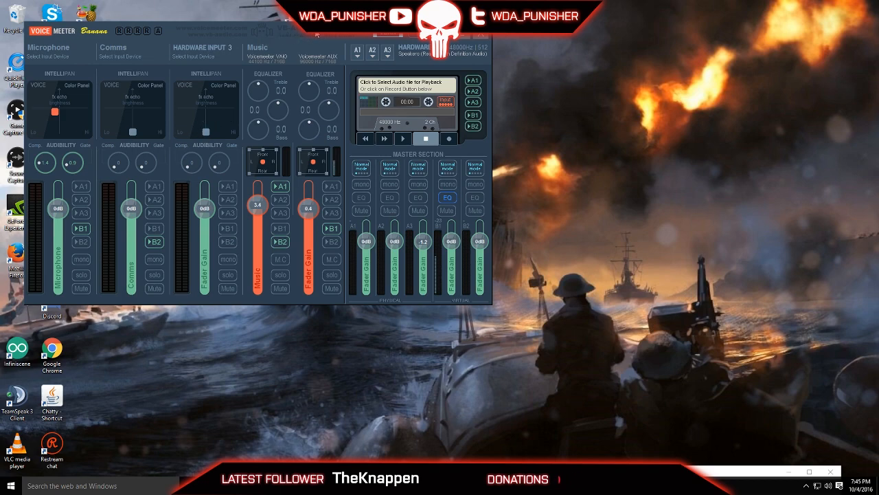
left_click_drag(317, 35, 382, 40)
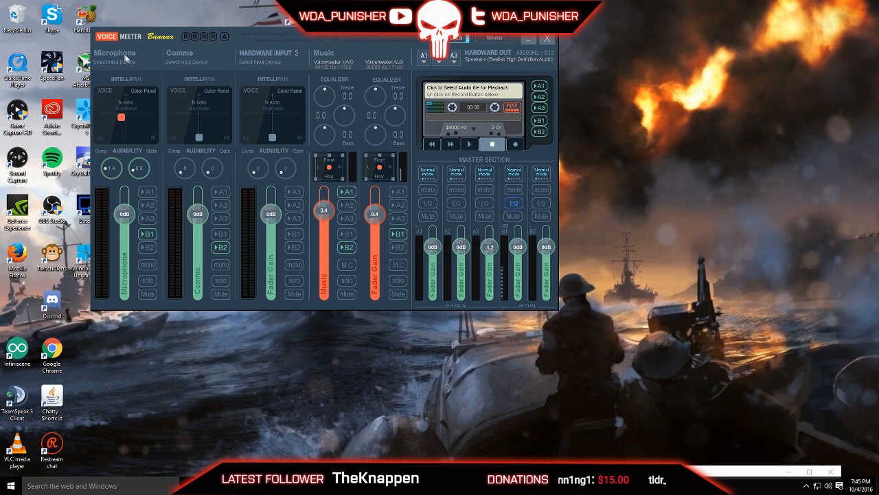
left_click(148, 233)
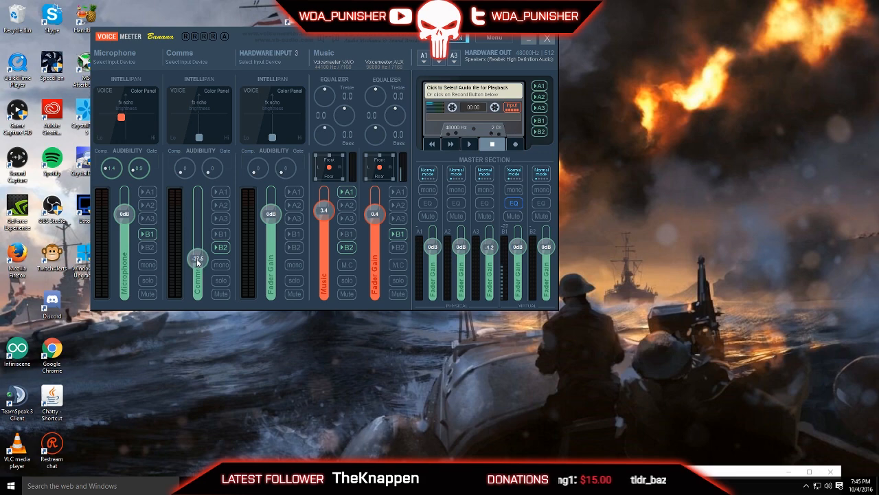
Return the Comms strip's fader to 0 dB and set the Microphone strip's fader to -0.4 dB
left_click_drag(196, 258, 203, 215)
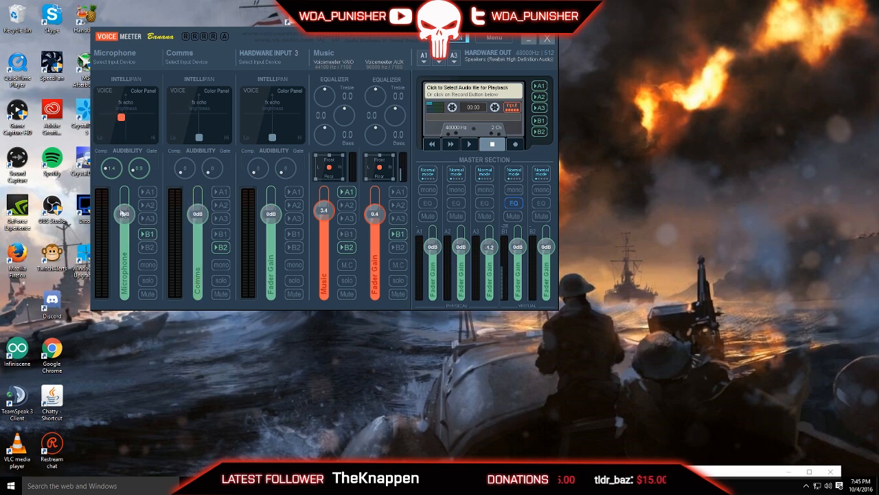
mouse_move(122, 214)
left_mouse_down()
mouse_move(123, 249)
mouse_move(126, 218)
left_mouse_up()
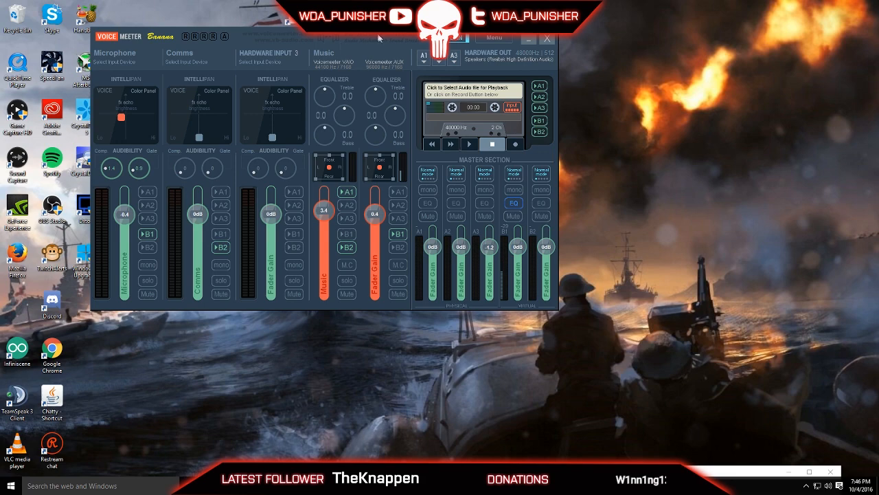
left_click_drag(327, 44, 374, 40)
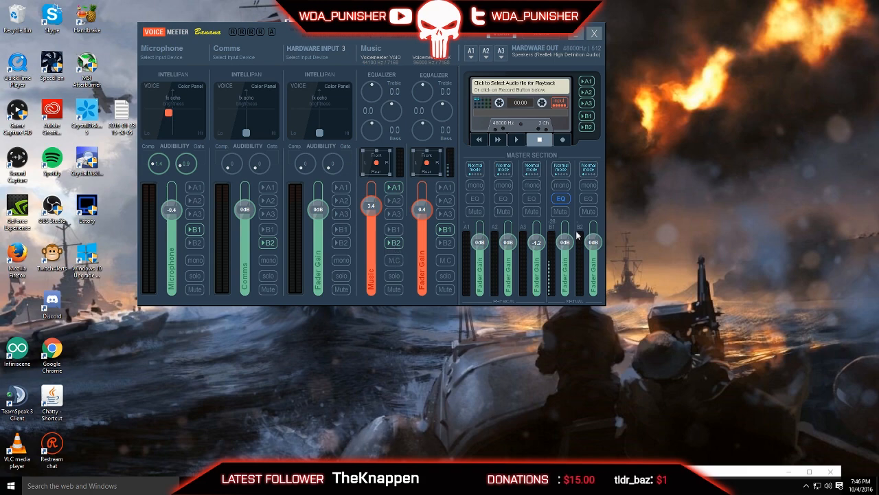
Reopen the VBAN configuration, review the incoming and outgoing streams beside the mixer, and close it again
left_click(501, 35)
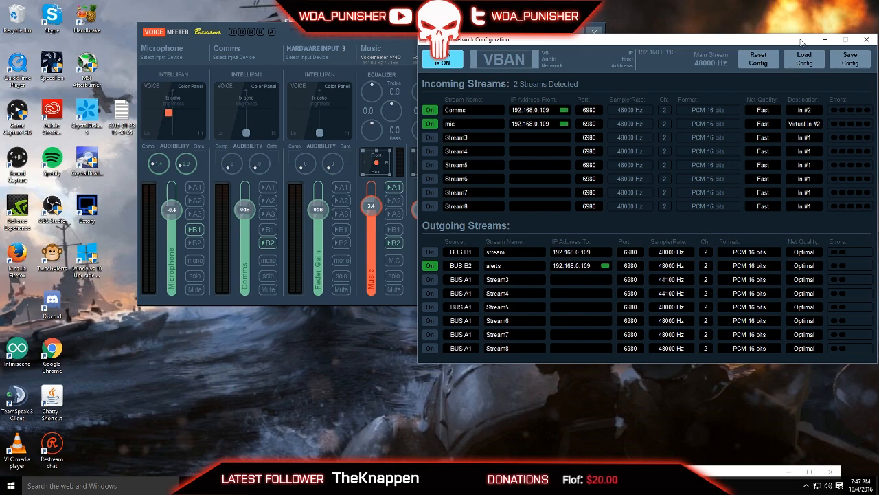
left_click_drag(801, 43, 718, 25)
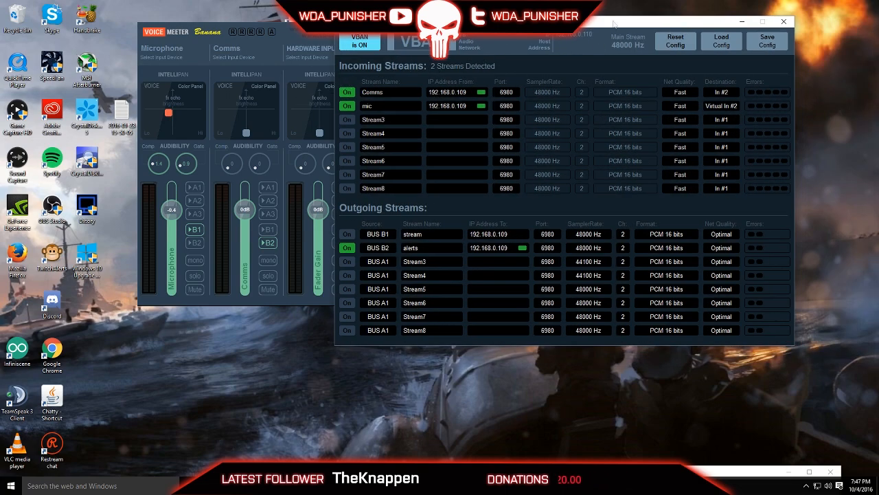
left_click(785, 22)
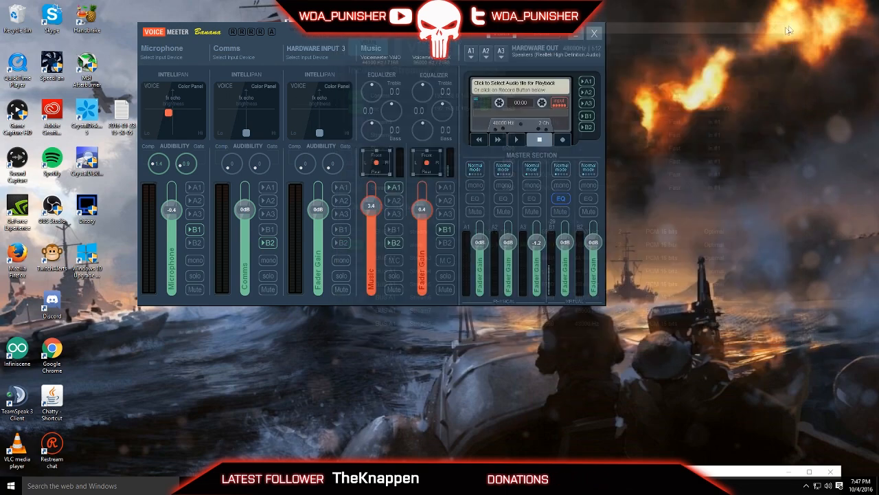
left_click_drag(362, 53, 375, 52)
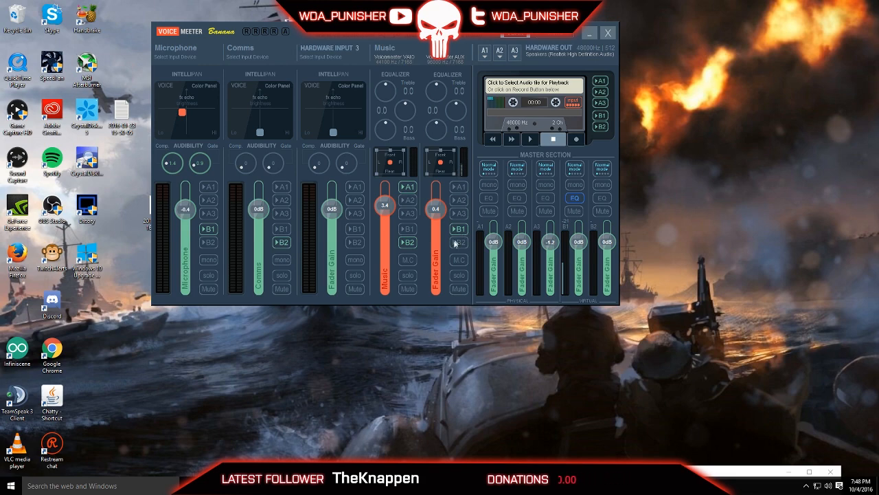
Switch to OBS Studio and place its window beside the mixer with the audio levels visible
left_click_drag(621, 471, 548, 0)
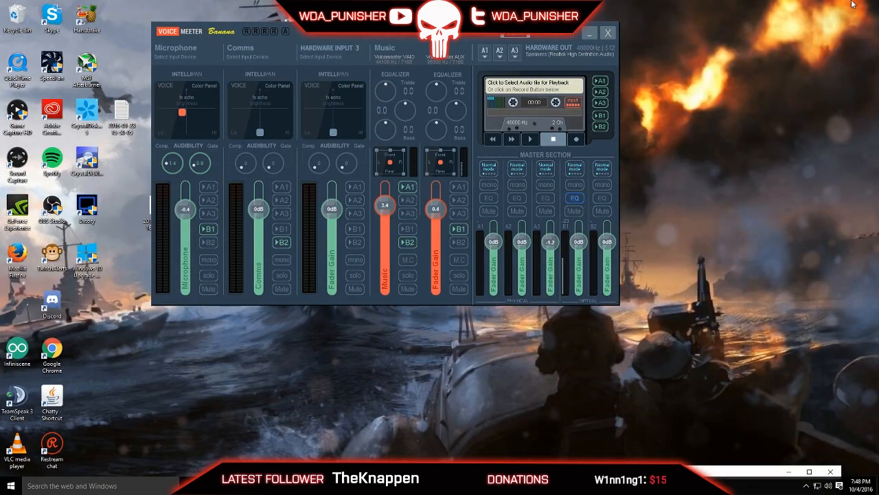
left_click(847, 5)
left_click_drag(728, 471, 704, 15)
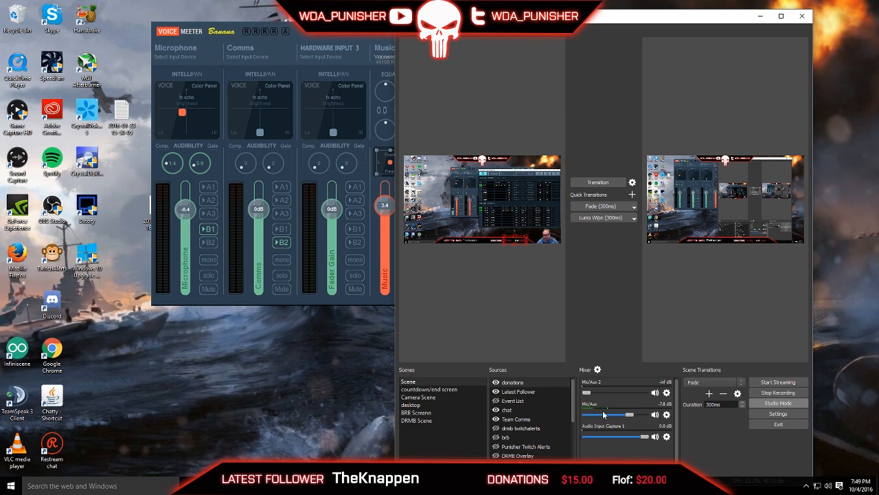
Check the Mic/Aux source's capture device against the mixer's B1 bus, keeping VoiceMeeter Output (VB-Audio VoiceMeeter VAIO)
left_click(667, 415)
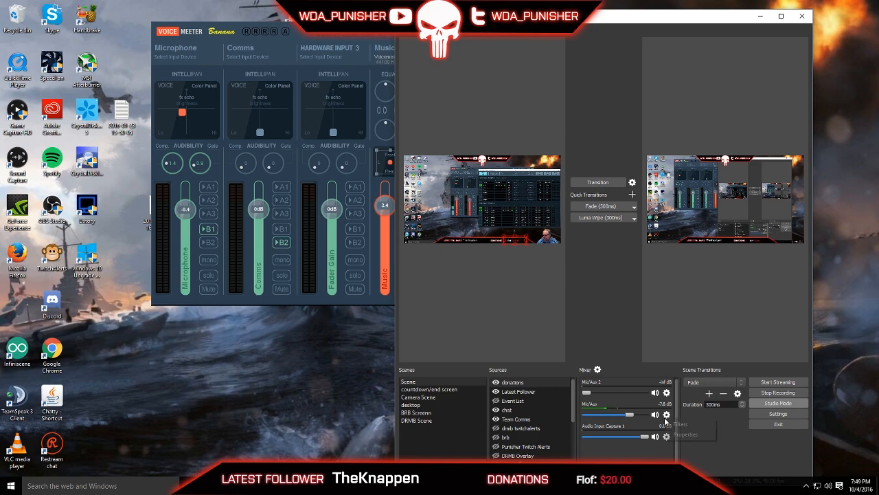
left_click(695, 436)
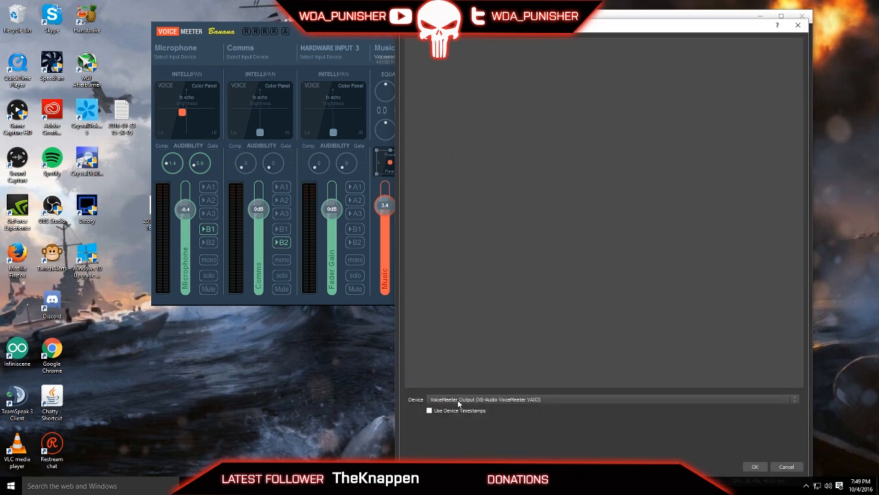
left_click(342, 35)
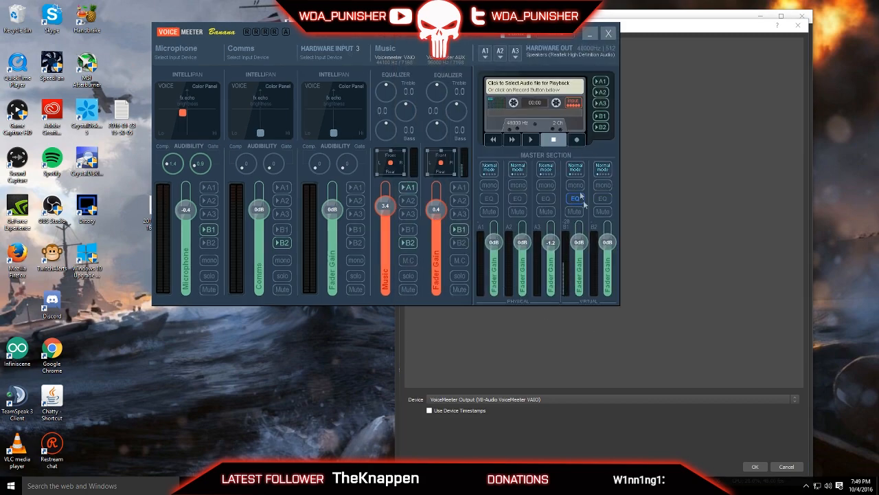
left_click(672, 31)
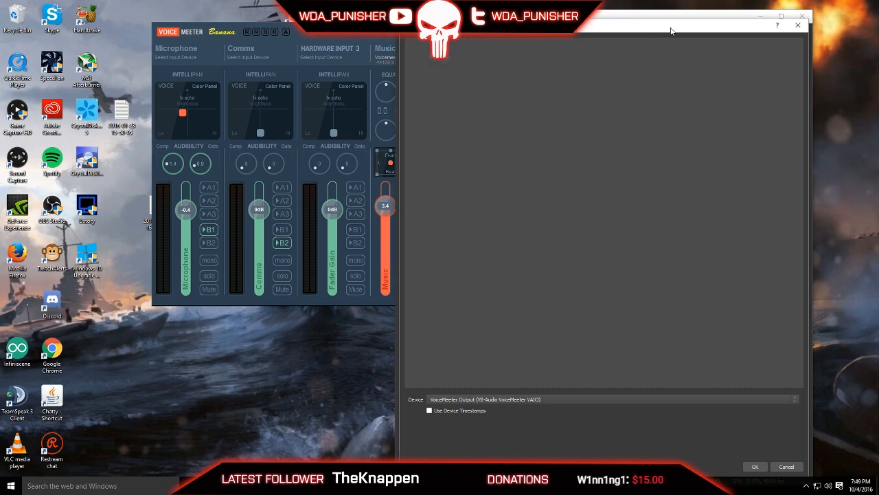
left_click(754, 467)
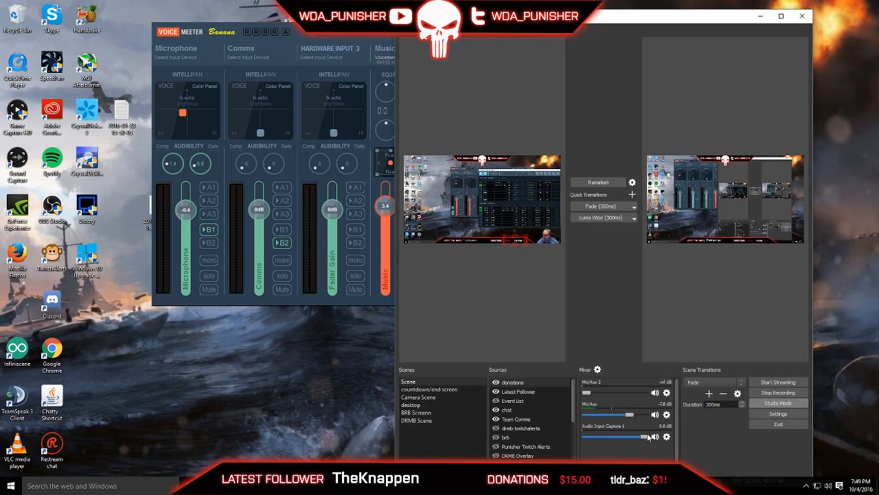
Check the Mic/Aux 2 source's capture device, keeping VoiceMeeter Aux Output (VB-Audio VoiceMeeter AUX VAIO)
left_click(666, 392)
left_click(680, 411)
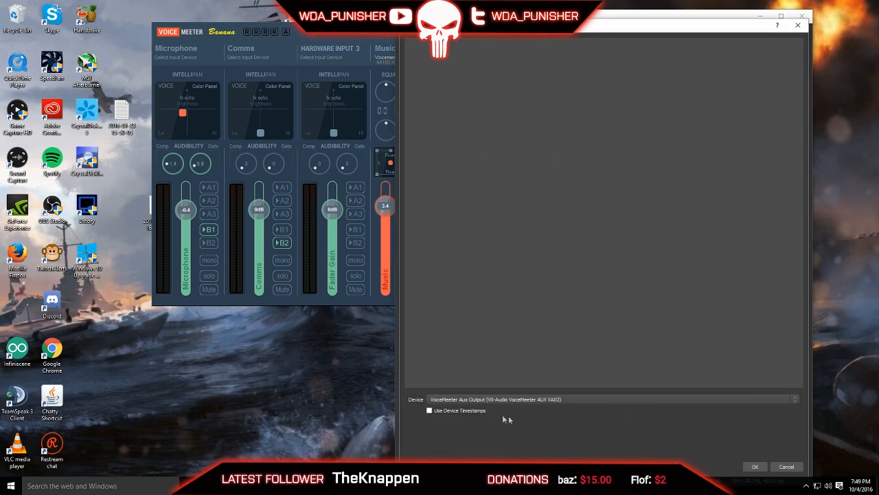
left_click(755, 466)
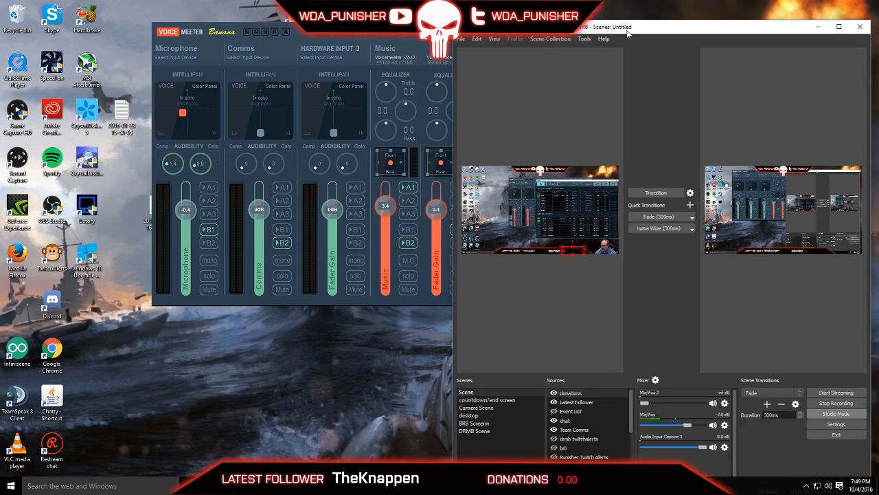
Raise the Mic/Aux 2 source's volume to -19.7 dB in the OBS mixer
left_click(781, 15)
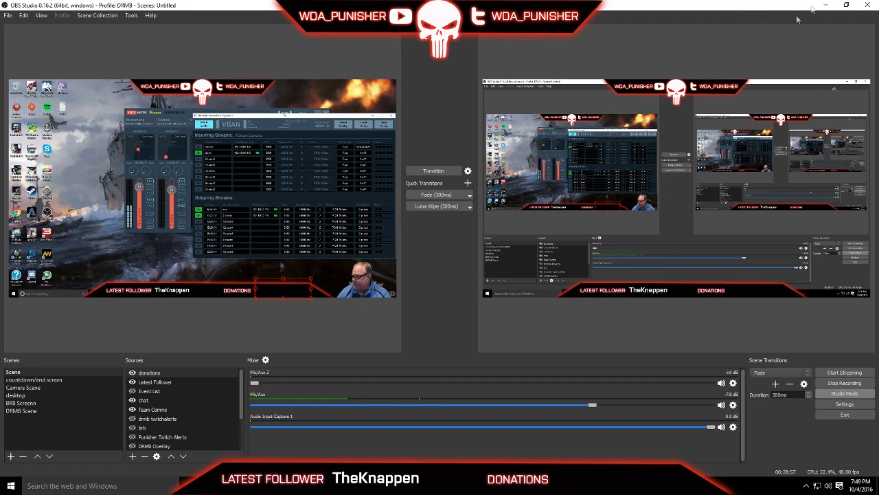
left_click(847, 5)
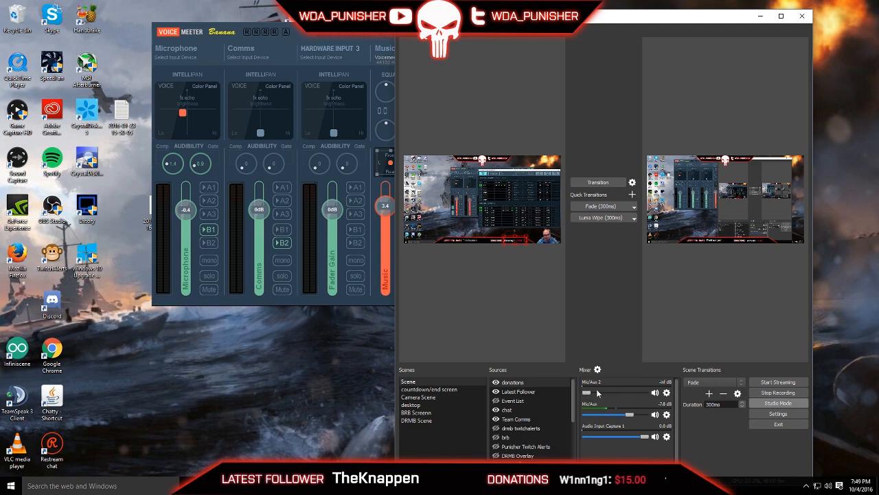
mouse_move(590, 392)
left_mouse_down()
mouse_move(623, 397)
mouse_move(602, 391)
left_mouse_up()
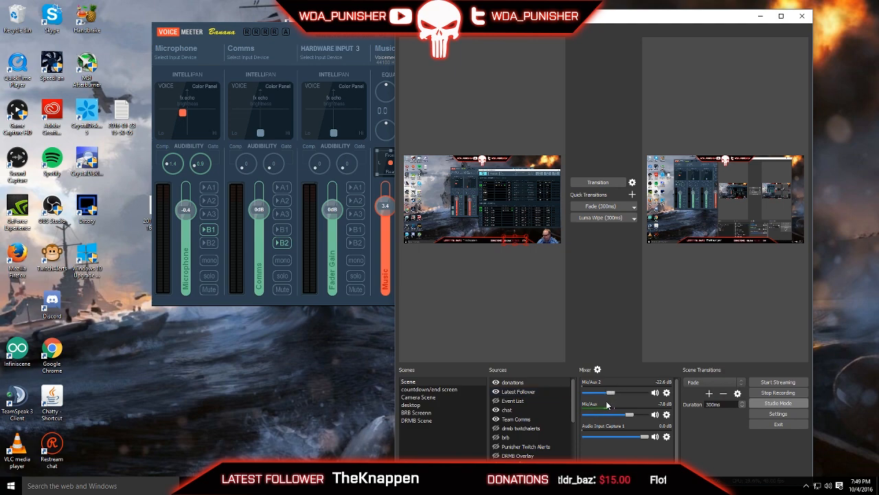
mouse_move(616, 393)
left_mouse_down()
mouse_move(598, 397)
mouse_move(614, 399)
left_mouse_up()
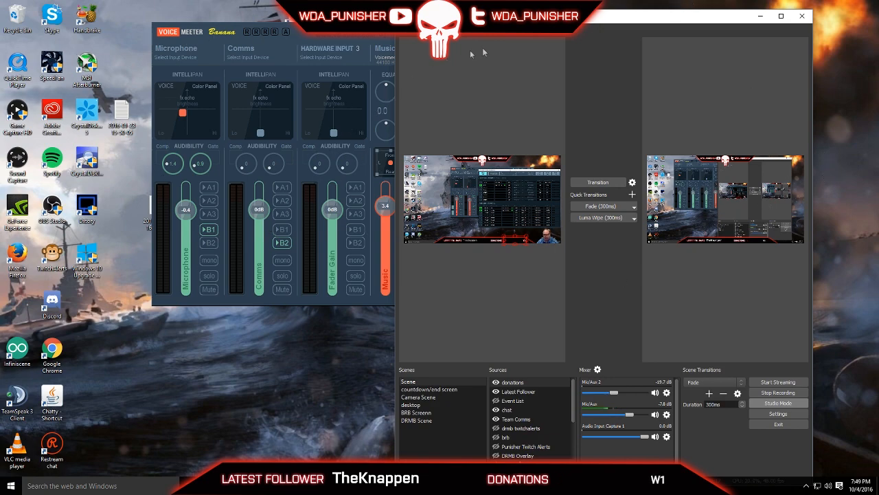
Move the OBS window aside and minimize it to uncover the Voicemeeter mixer's master section
left_click_drag(637, 19, 716, 27)
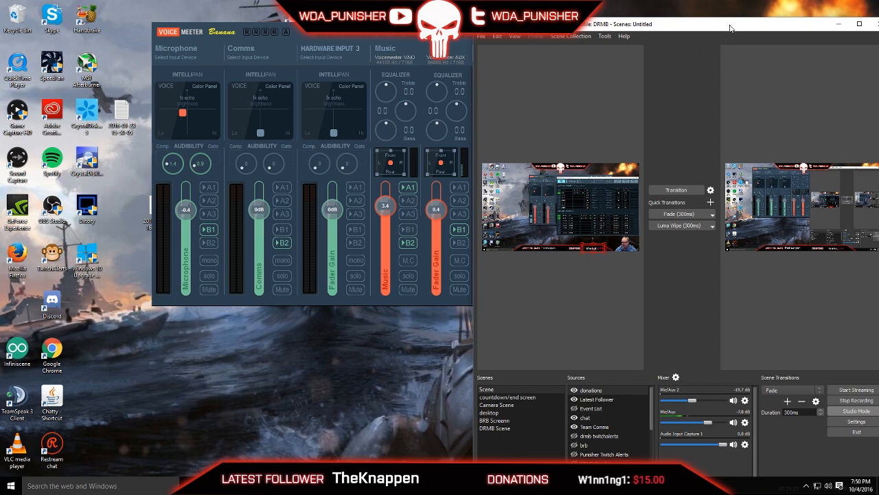
left_click_drag(730, 25, 722, 24)
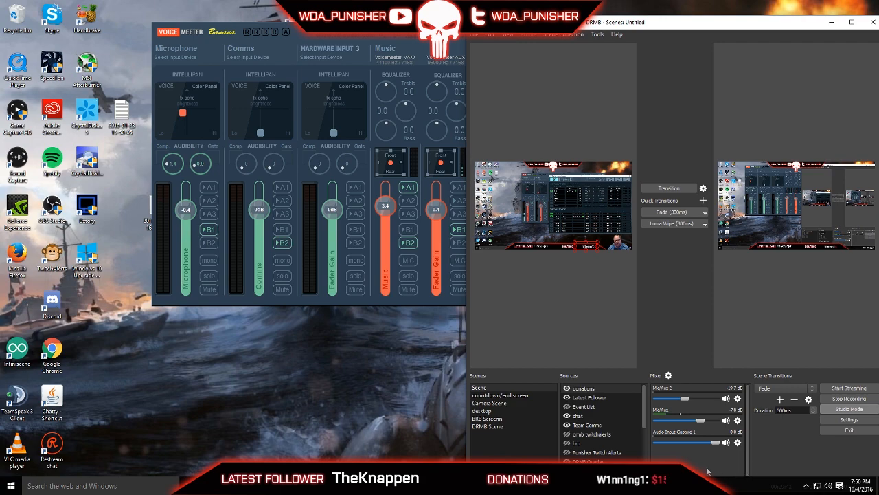
left_click_drag(764, 26, 878, 11)
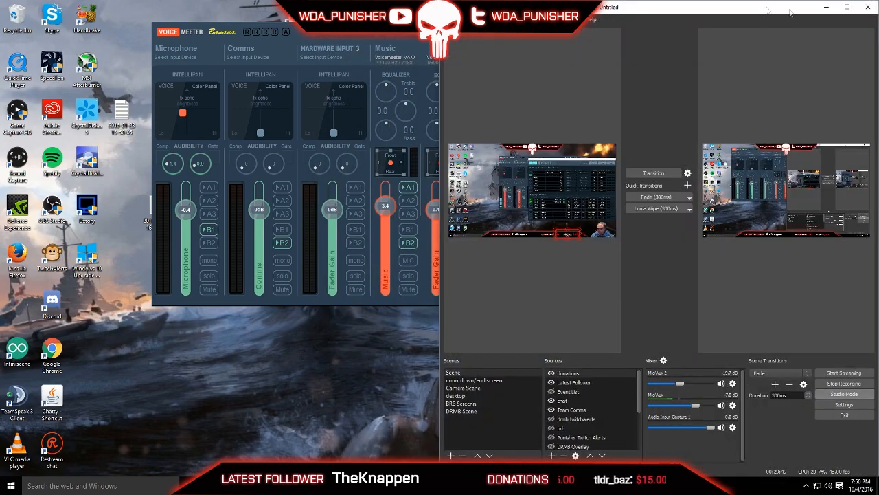
left_click(827, 7)
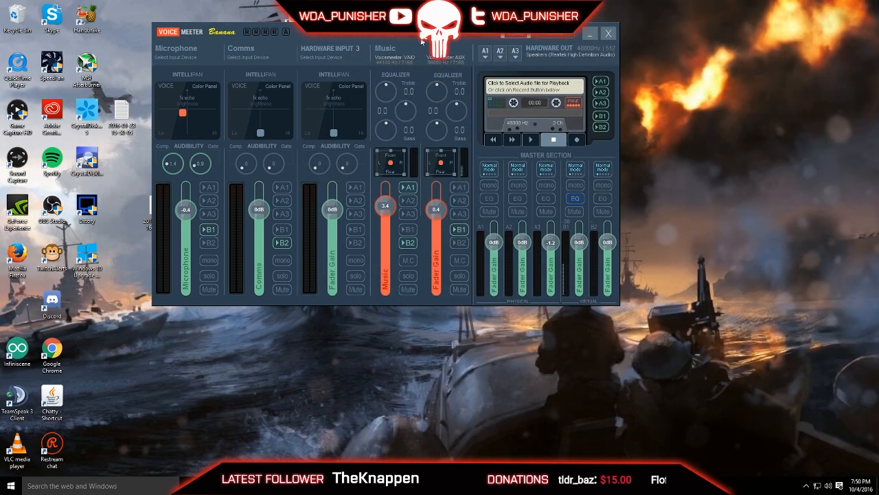
Inspect the BUS B1 equalizer settings, close them, and switch on the equalizer for bus B1
mouse_move(421, 41)
left_mouse_down()
mouse_move(402, 48)
mouse_move(410, 48)
left_mouse_up()
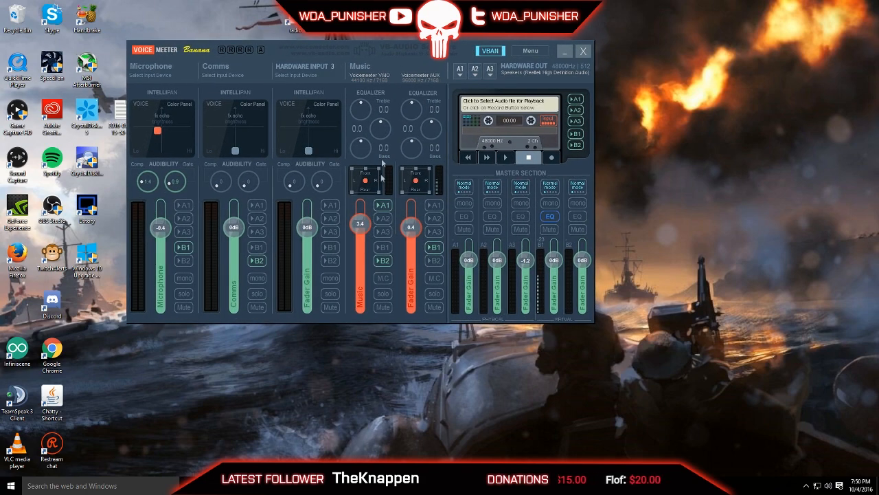
right_click(550, 217)
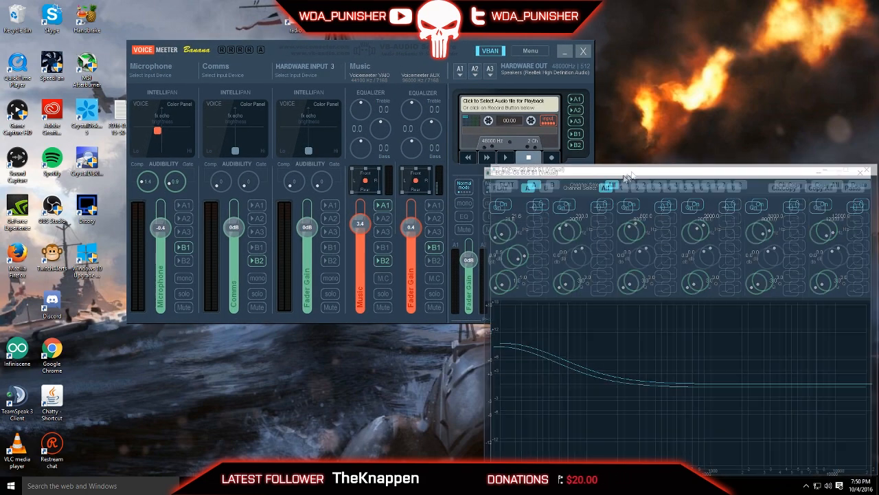
left_click_drag(632, 170, 533, 85)
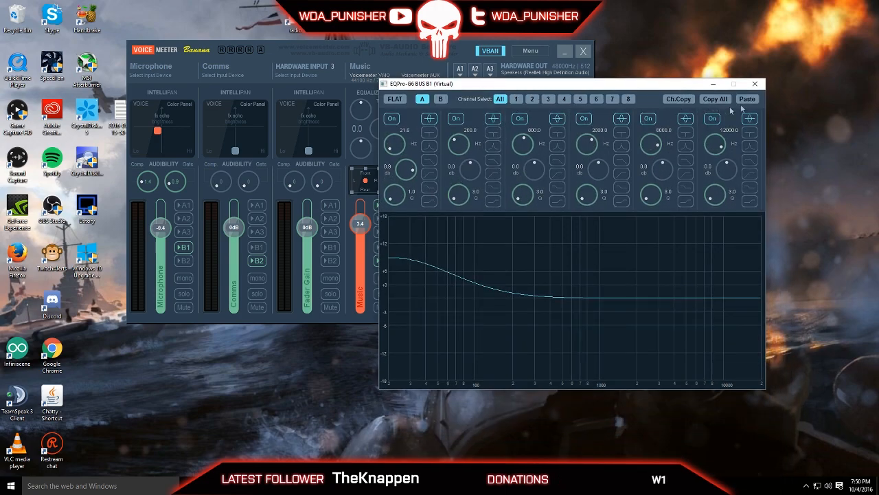
left_click(755, 84)
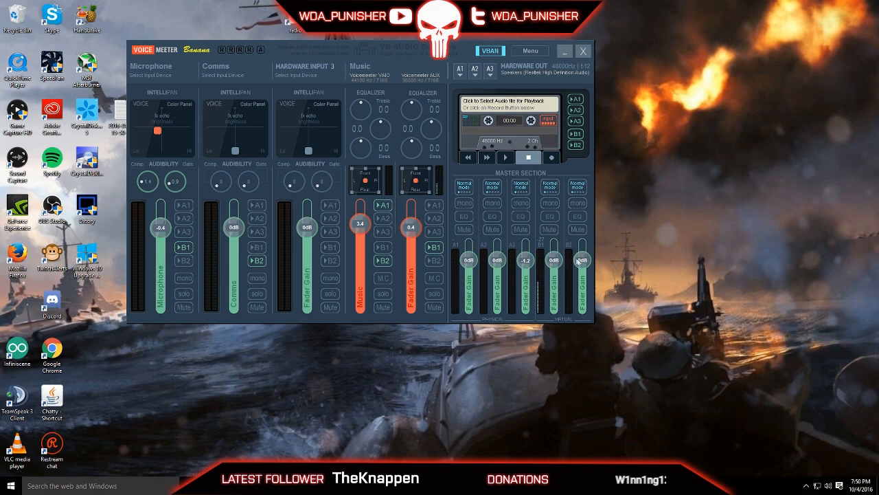
left_click(554, 216)
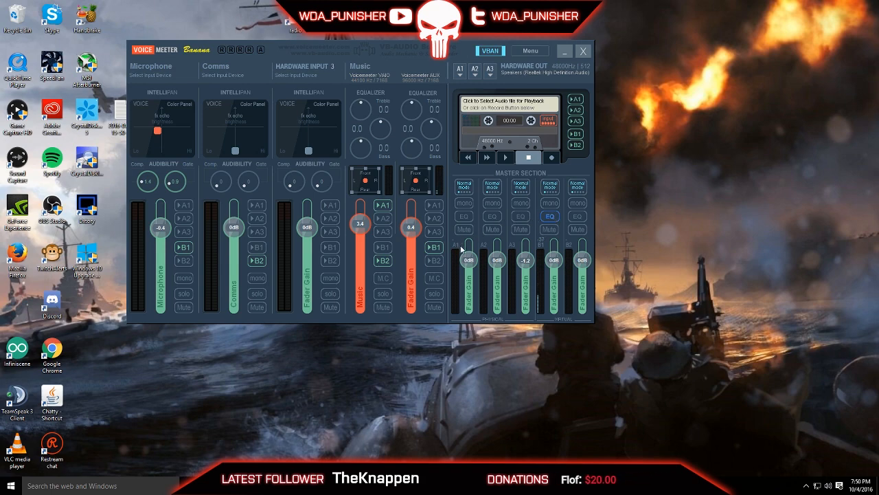
Bring OBS back up and transition the program output to the scene showing the gaming PC
left_click_drag(380, 48, 474, 41)
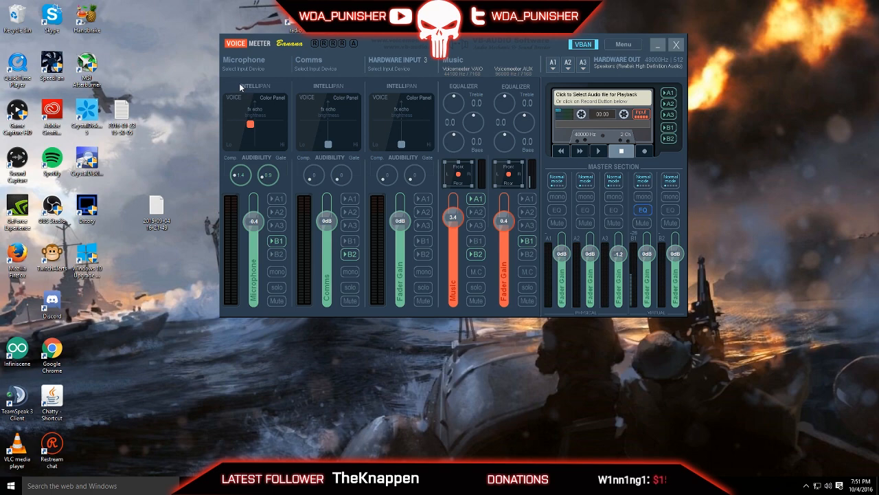
left_click(330, 485)
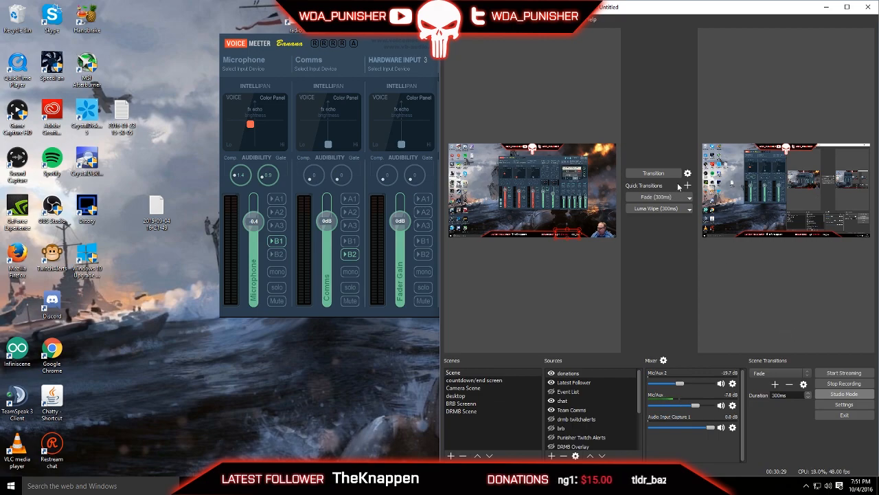
left_click(658, 173)
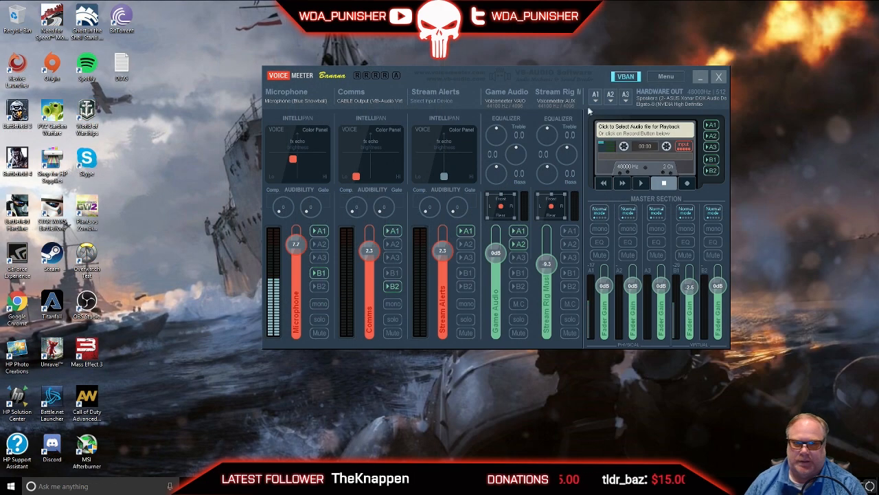
left_click_drag(470, 71, 384, 74)
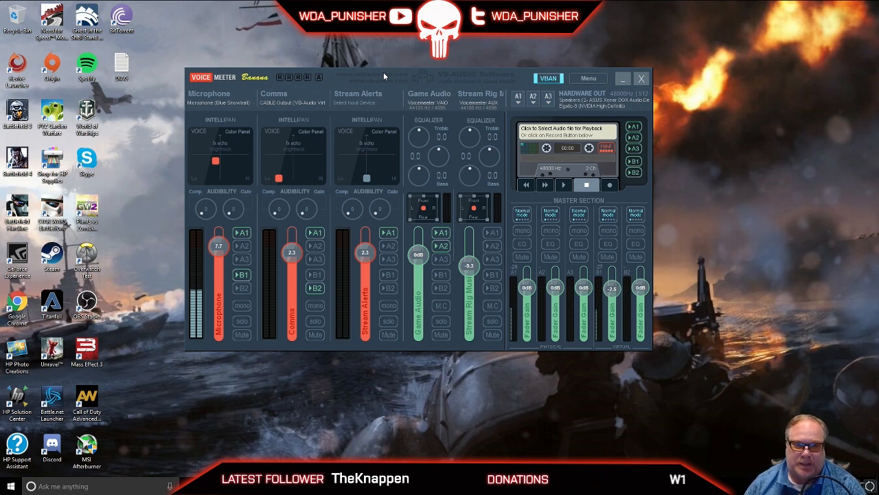
mouse_move(376, 78)
left_mouse_down()
mouse_move(368, 80)
mouse_move(379, 83)
left_mouse_up()
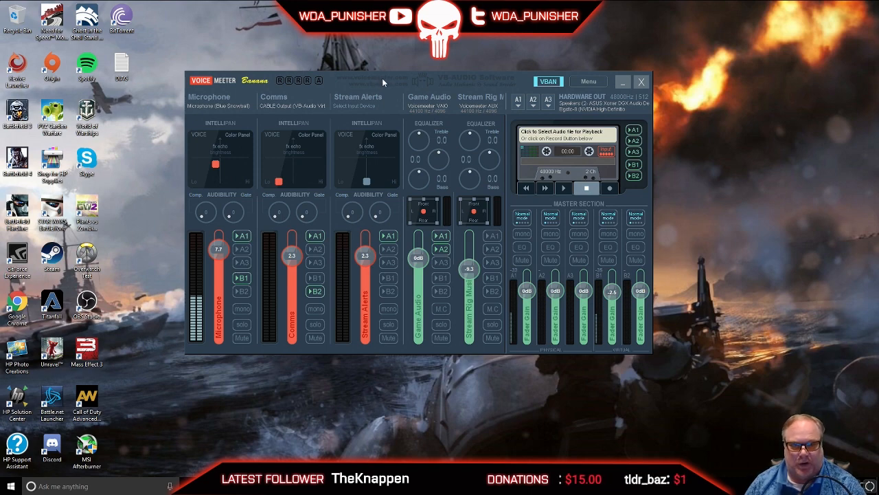
left_click_drag(382, 78, 389, 76)
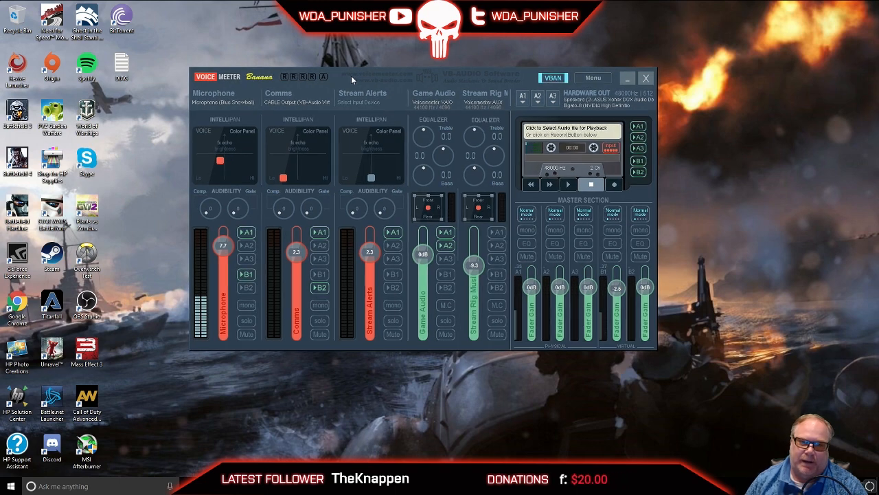
left_click_drag(353, 78, 342, 86)
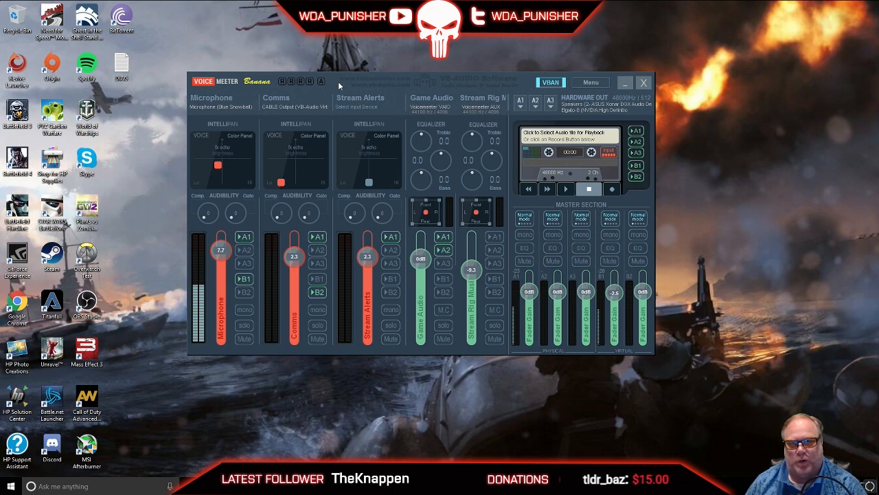
mouse_move(338, 86)
left_mouse_down()
mouse_move(353, 83)
mouse_move(344, 81)
left_mouse_up()
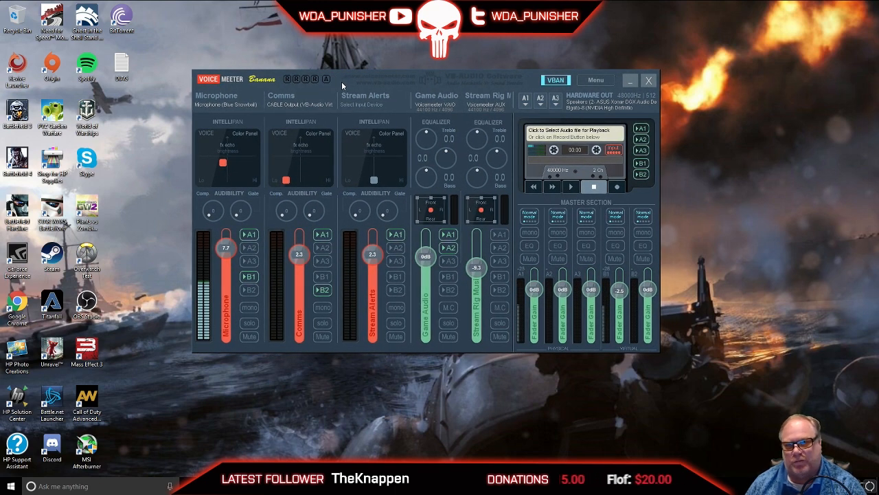